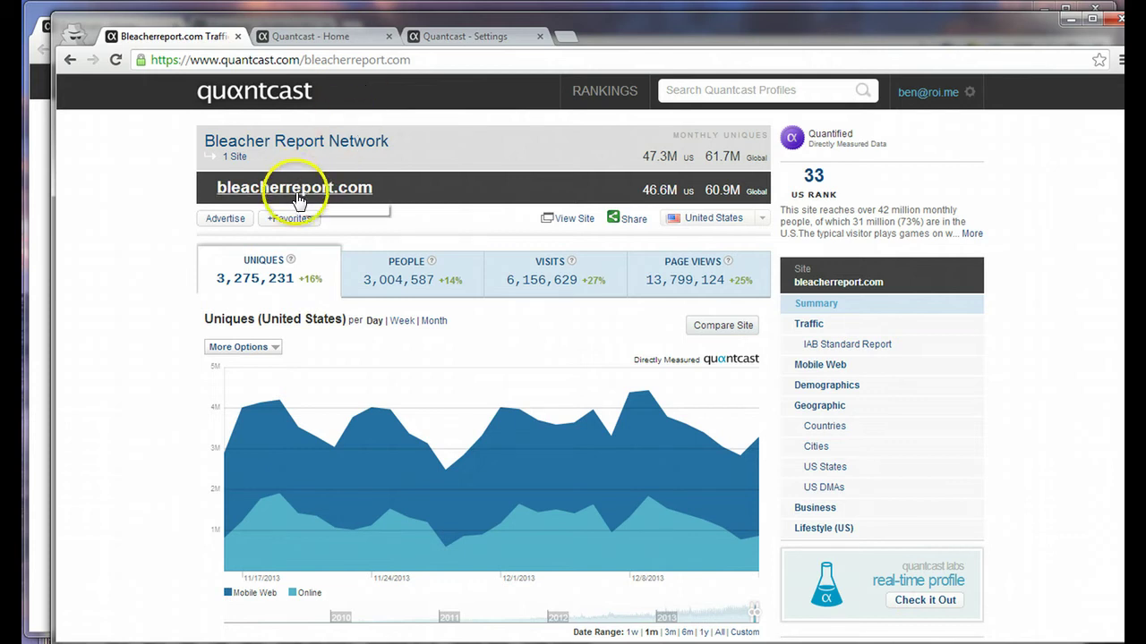
Return to the Quantcast home dashboard listing Another Example with 31 US people (79.49%)
{"action": "scroll", "coordinate": [150, 223], "scroll_direction": "down", "scroll_amount": 4}
{"action": "scroll", "coordinate": [151, 223], "scroll_direction": "down", "scroll_amount": 3}
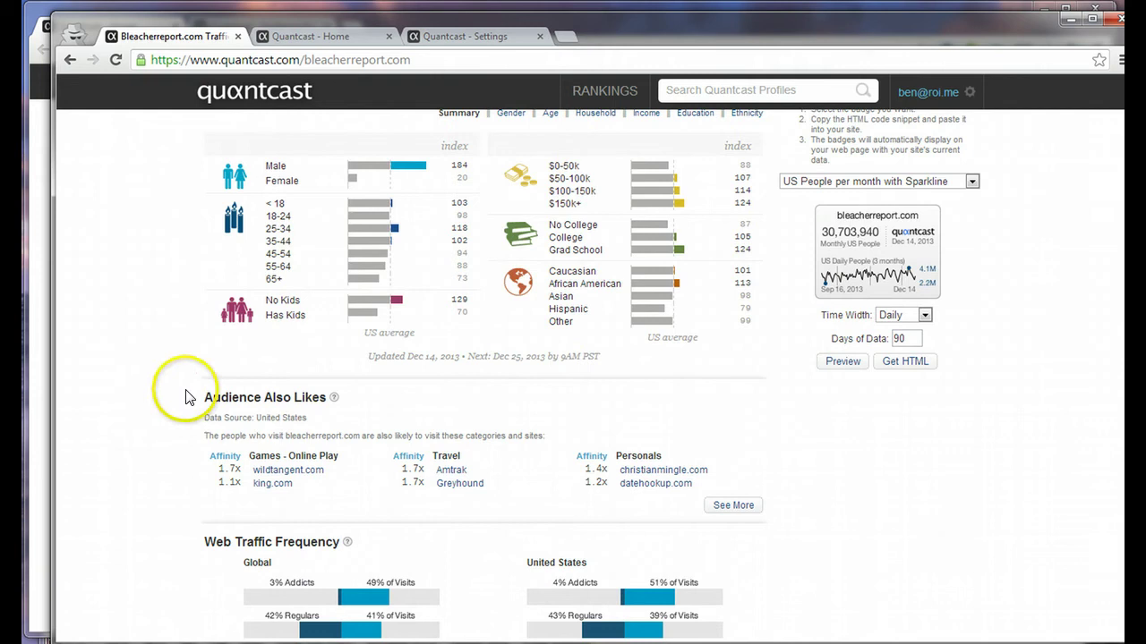
{"action": "scroll", "coordinate": [170, 398], "scroll_direction": "down", "scroll_amount": 3}
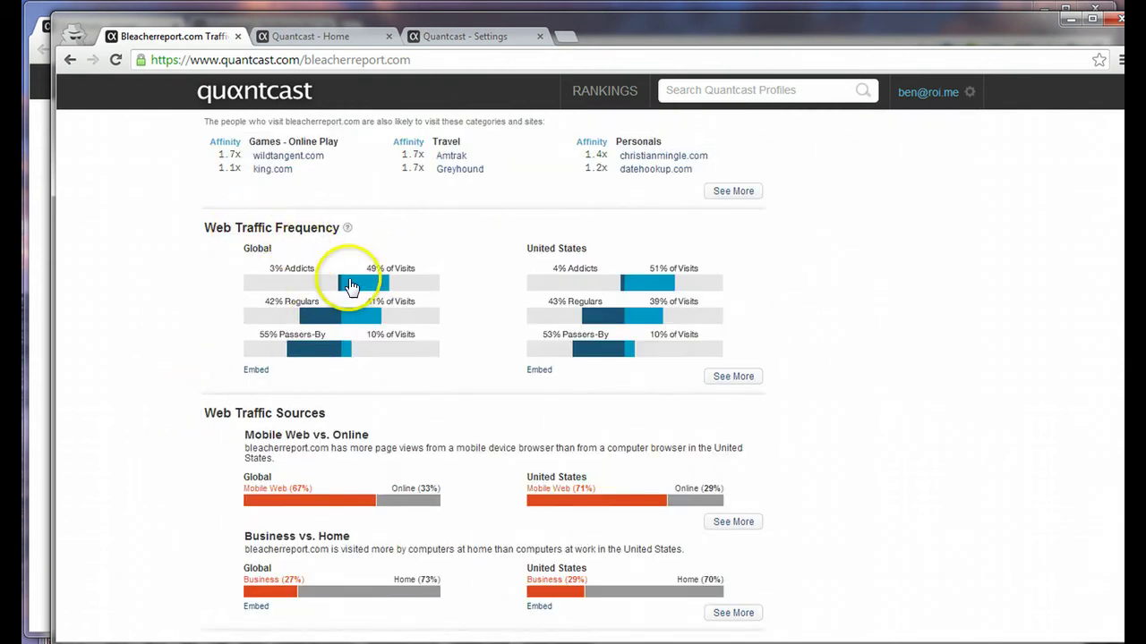
{"action": "scroll", "coordinate": [143, 387], "scroll_direction": "up", "scroll_amount": 10}
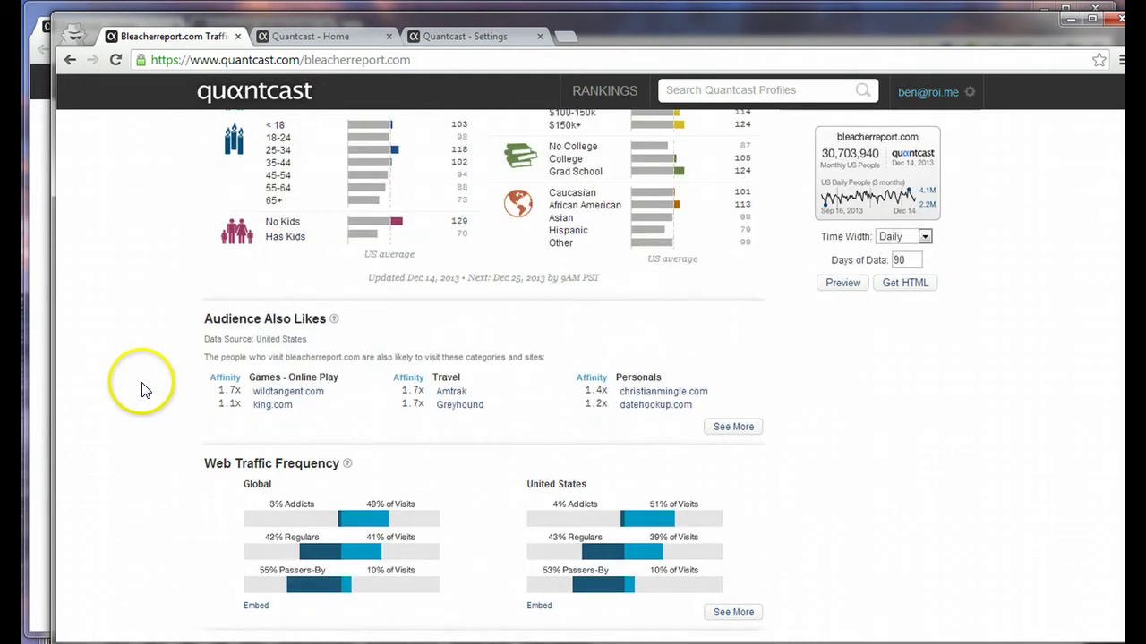
{"action": "scroll", "coordinate": [140, 387], "scroll_direction": "up", "scroll_amount": 2}
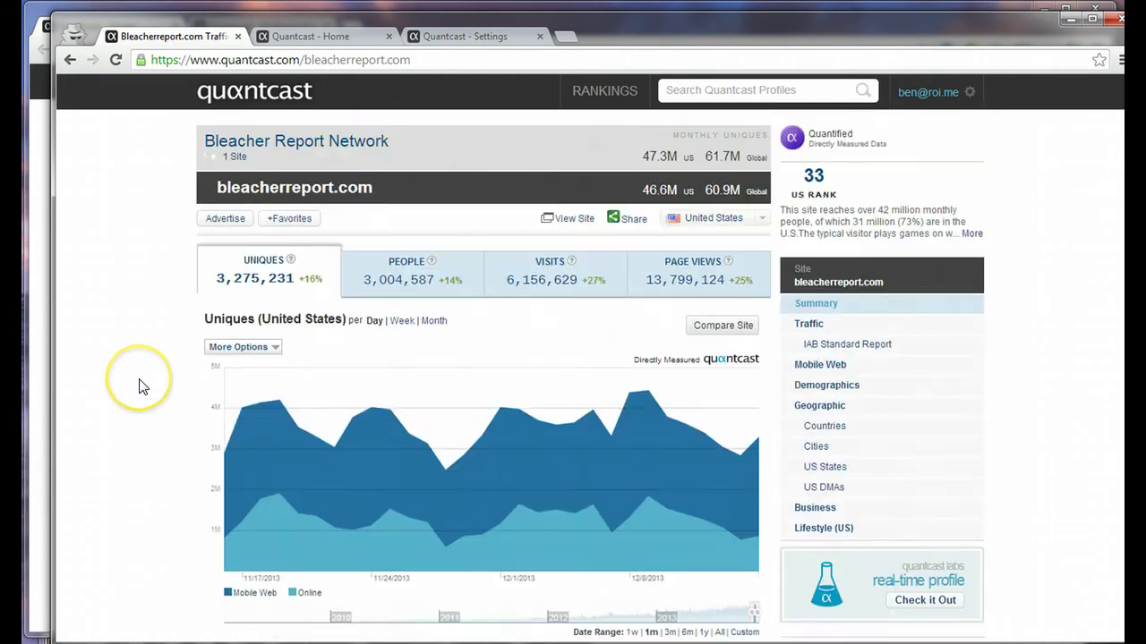
{"action": "left_click", "coordinate": [308, 36]}
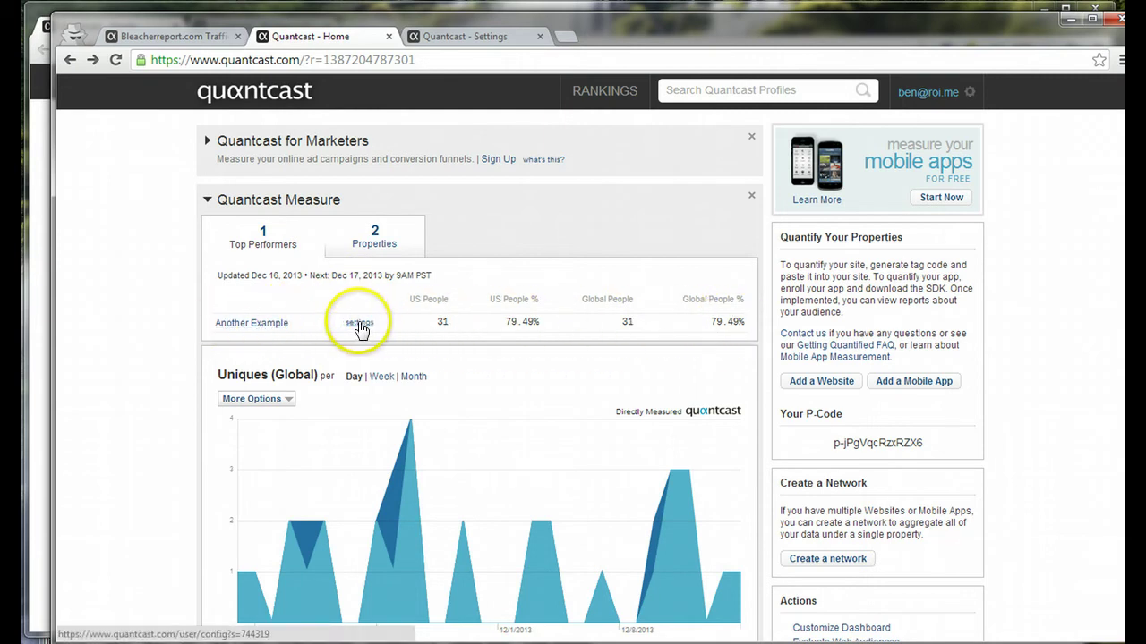
Open AnotherExample.com's settings and bring the Public Access sharing options into view
{"action": "left_click", "coordinate": [488, 36]}
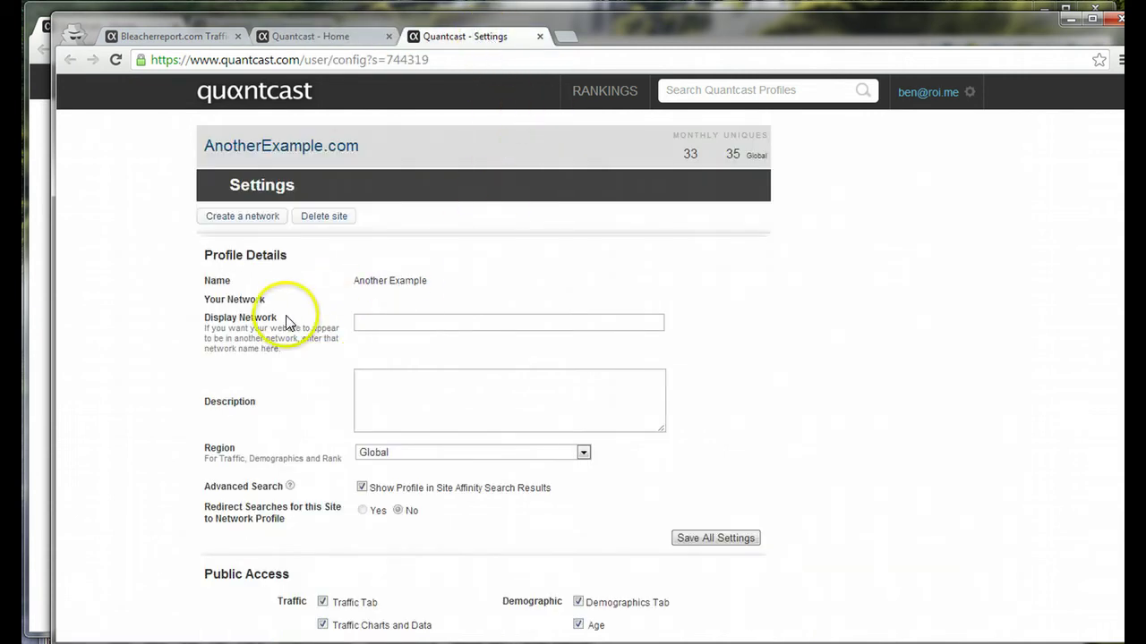
{"action": "scroll", "coordinate": [169, 317], "scroll_direction": "down", "scroll_amount": 1}
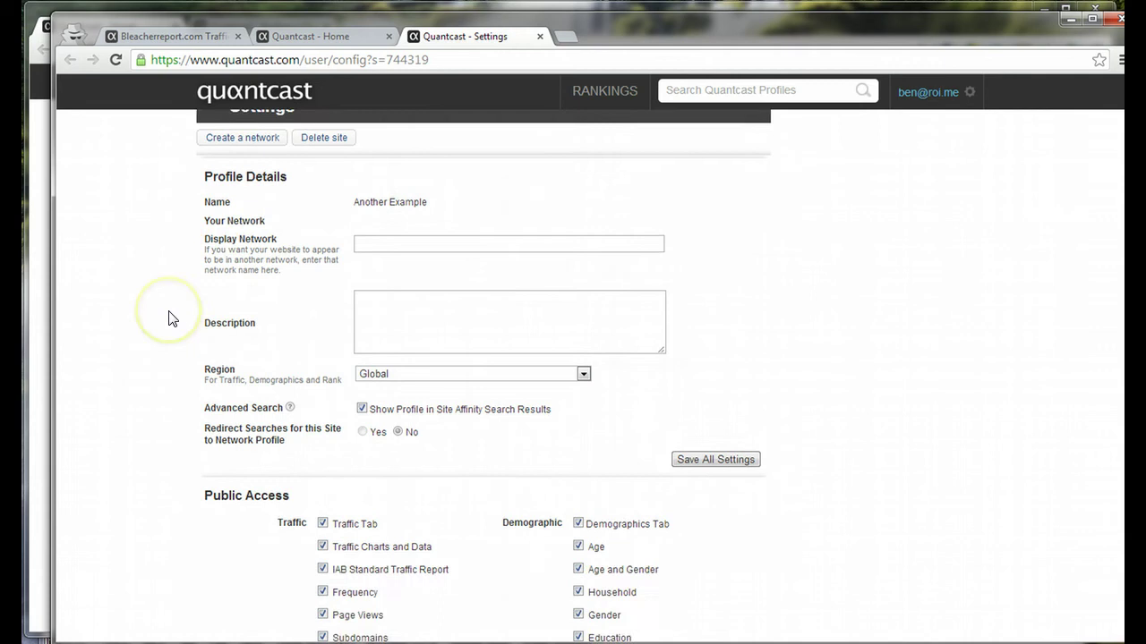
{"action": "scroll", "coordinate": [170, 317], "scroll_direction": "down", "scroll_amount": 2}
{"action": "scroll", "coordinate": [173, 318], "scroll_direction": "down", "scroll_amount": 3}
{"action": "scroll", "coordinate": [173, 318], "scroll_direction": "up", "scroll_amount": 2}
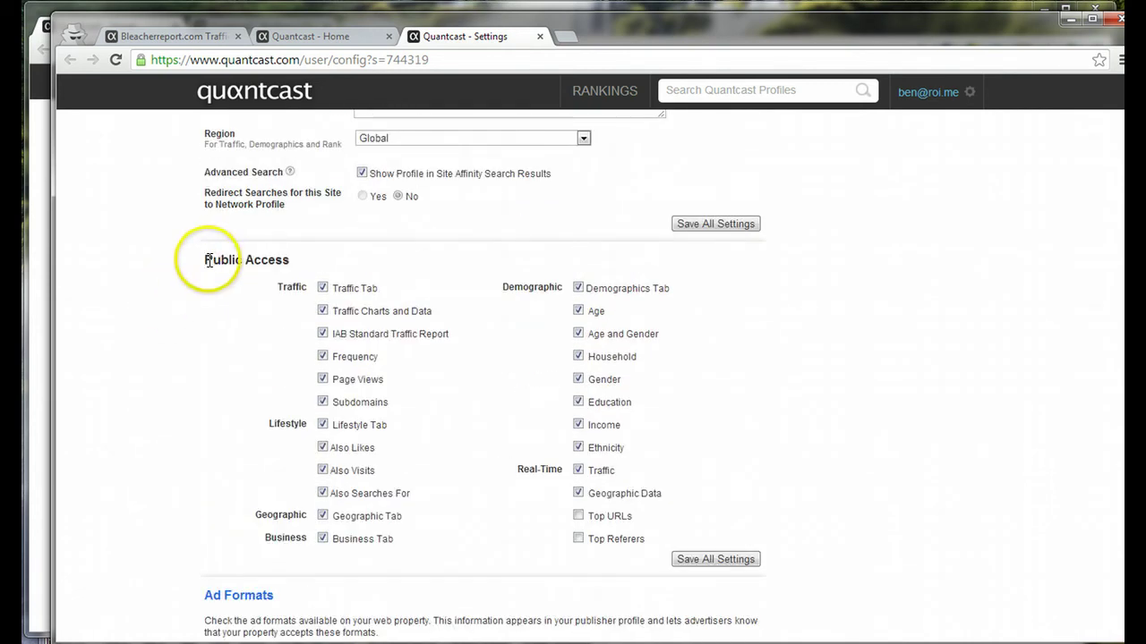
{"action": "left_click_drag", "start_coordinate": [205, 260], "coordinate": [304, 264]}
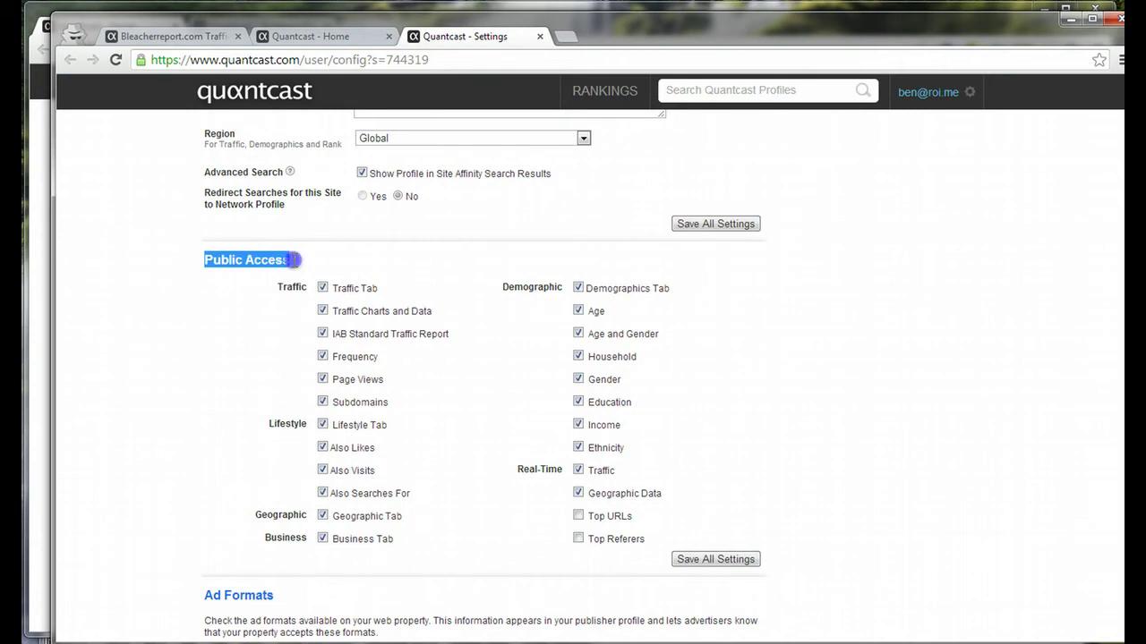
{"action": "left_click", "coordinate": [286, 250]}
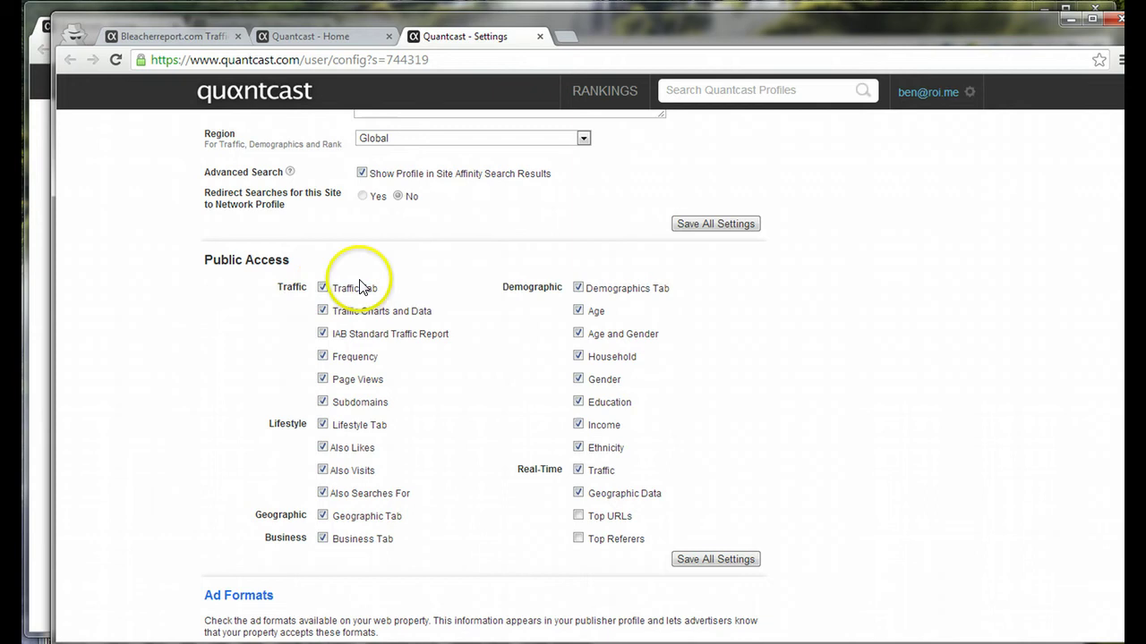
Unshare all six Traffic options, plus Lifestyle Tab, Also Likes and Also Visits
{"action": "left_click", "coordinate": [323, 288]}
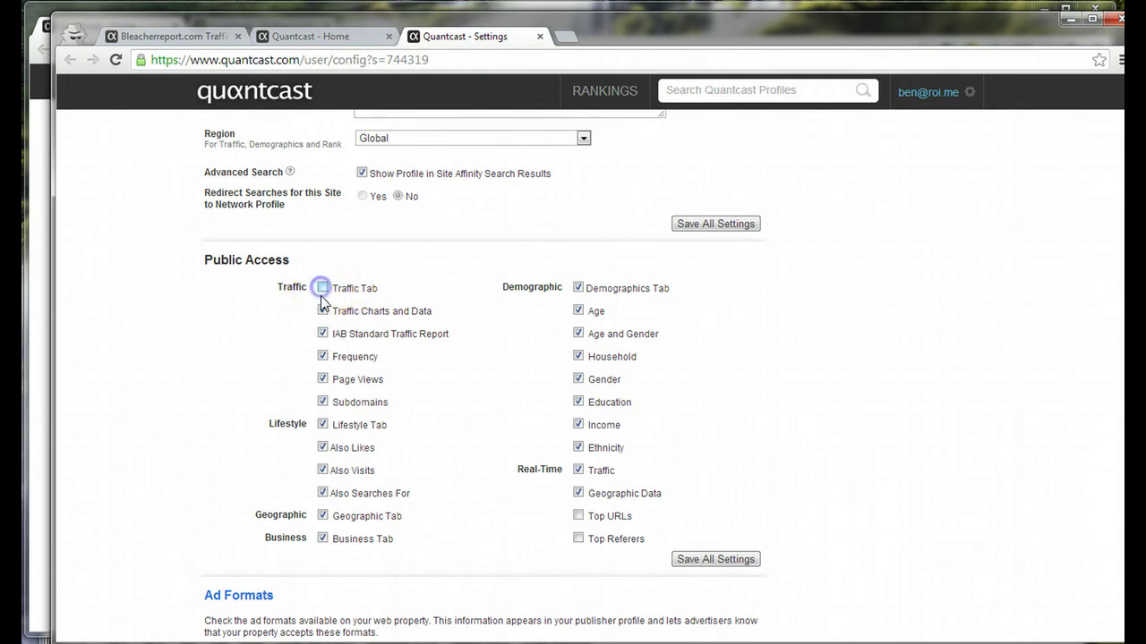
{"action": "left_click", "coordinate": [322, 311]}
{"action": "left_click", "coordinate": [322, 333]}
{"action": "left_click", "coordinate": [322, 356]}
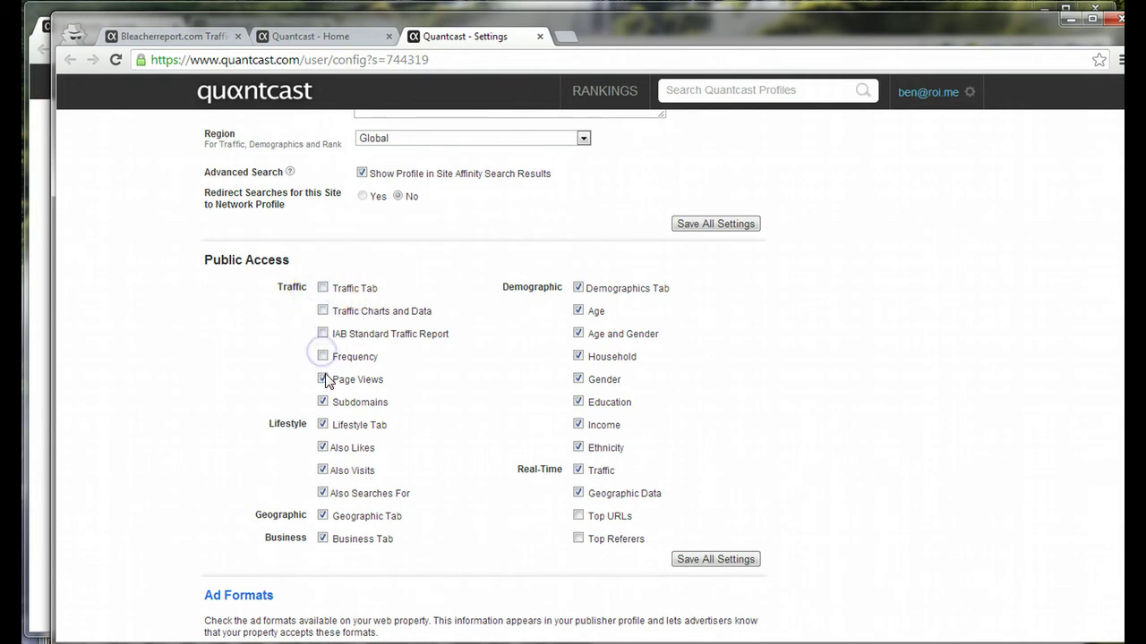
{"action": "left_click", "coordinate": [322, 378]}
{"action": "left_click", "coordinate": [322, 402]}
{"action": "left_click", "coordinate": [322, 425]}
{"action": "left_click", "coordinate": [323, 447]}
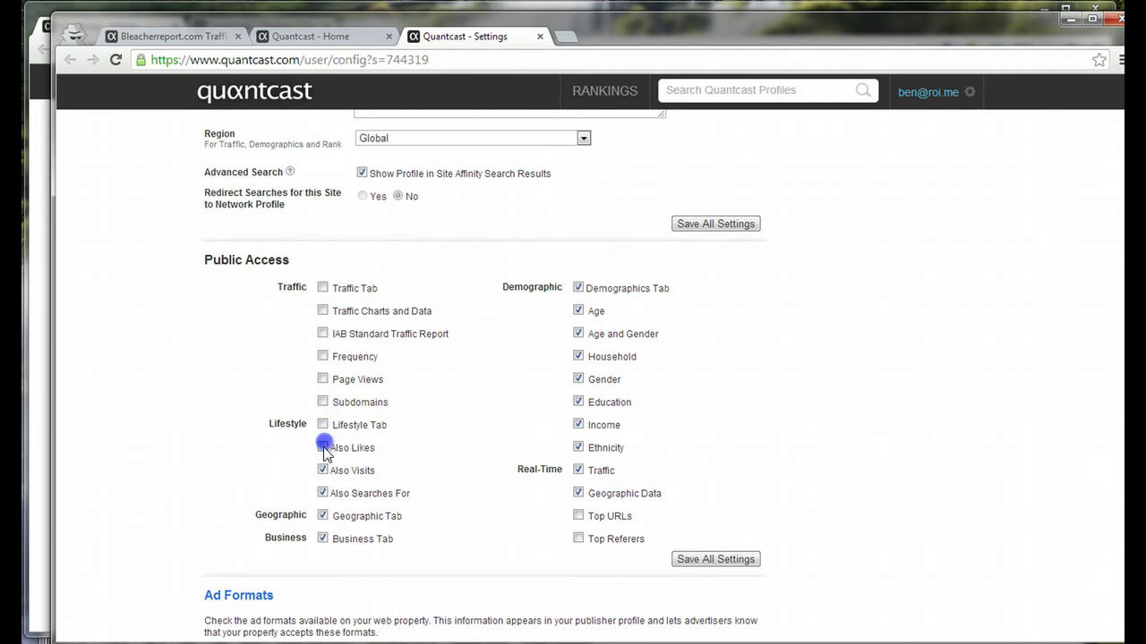
{"action": "left_click", "coordinate": [322, 469]}
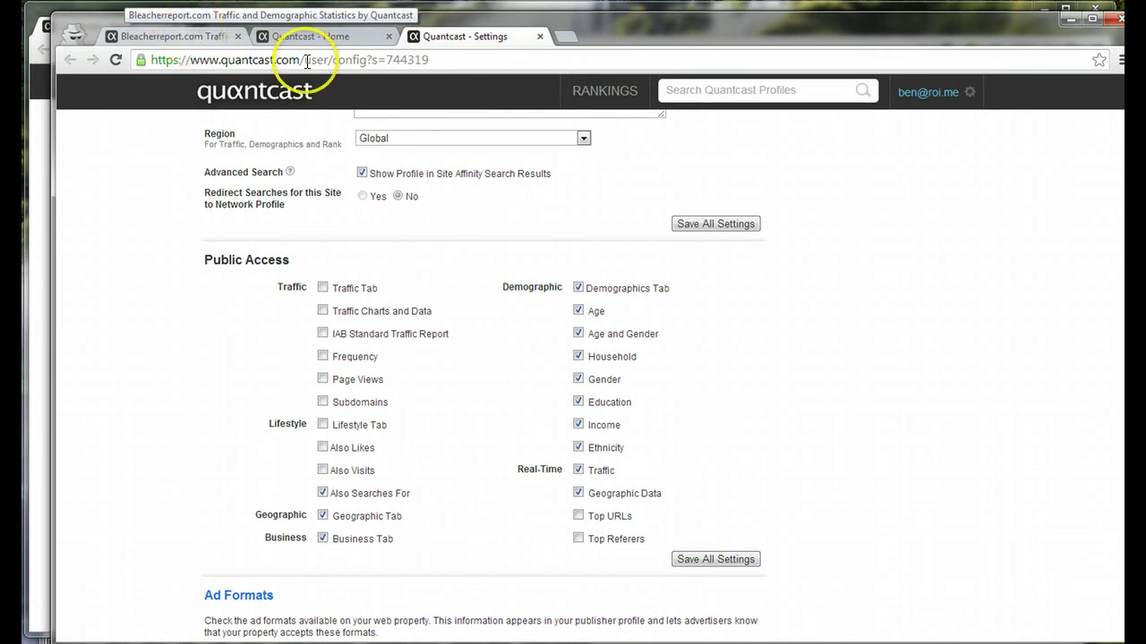
{"action": "left_click", "coordinate": [698, 90]}
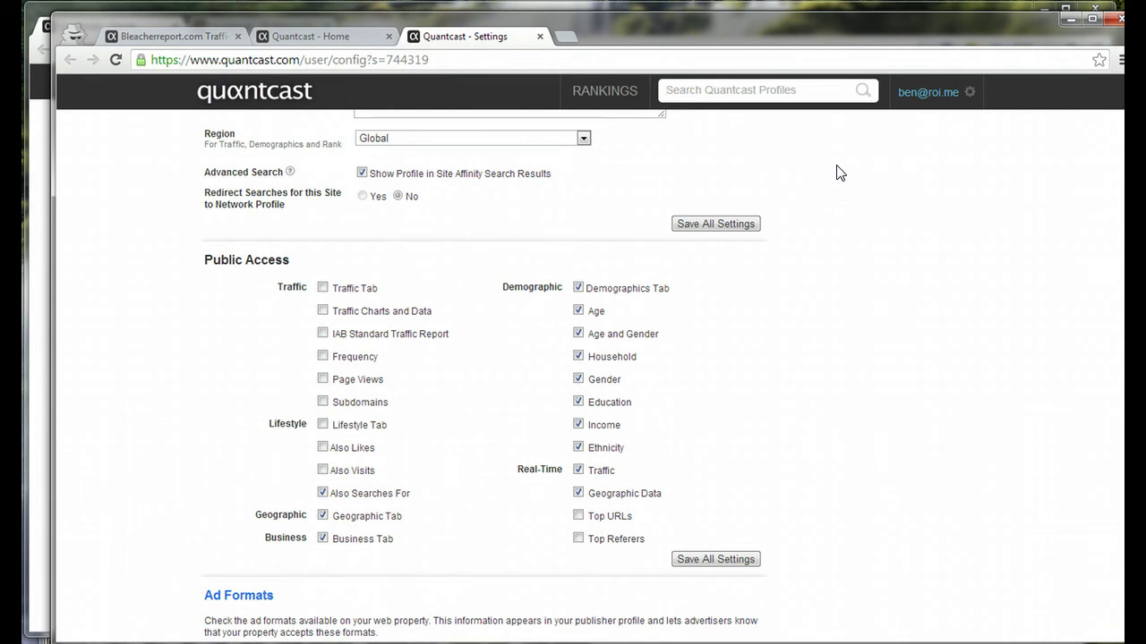
{"action": "left_click", "coordinate": [793, 92]}
{"action": "left_click", "coordinate": [793, 92]}
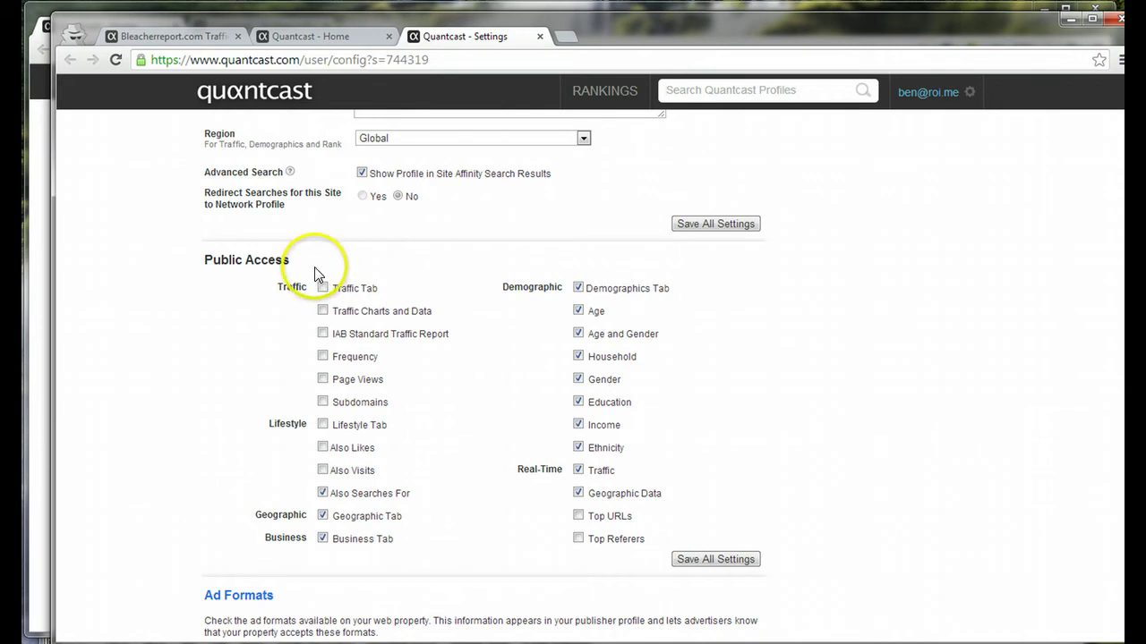
{"action": "triple_click", "coordinate": [269, 258]}
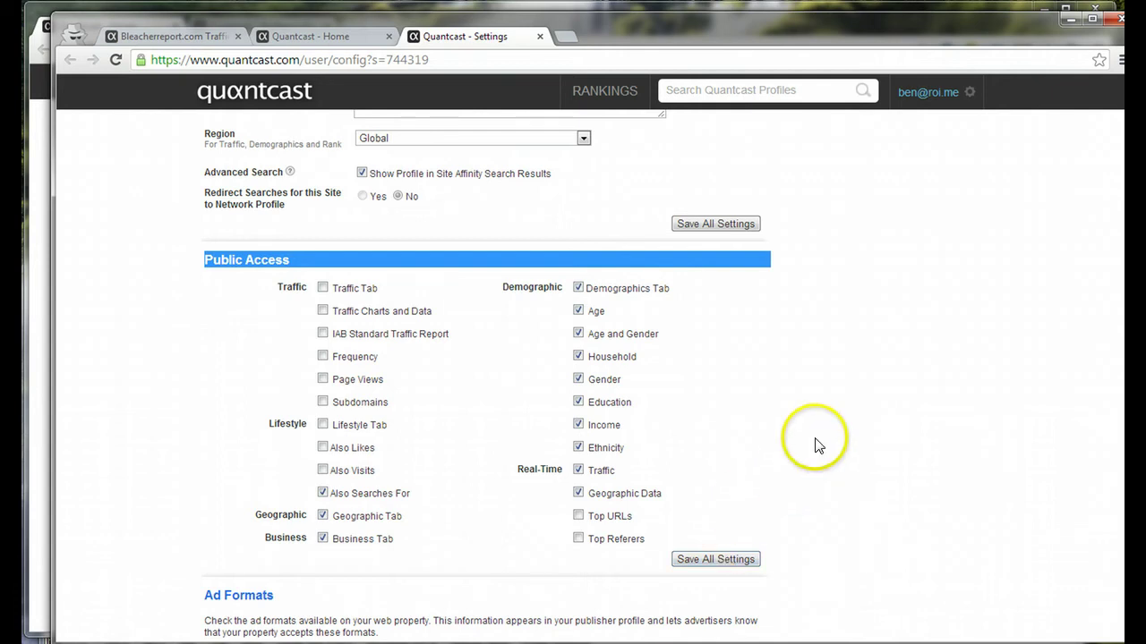
Close the settings window and open the Homepage event from Marketer Properties
{"action": "left_click", "coordinate": [1117, 29]}
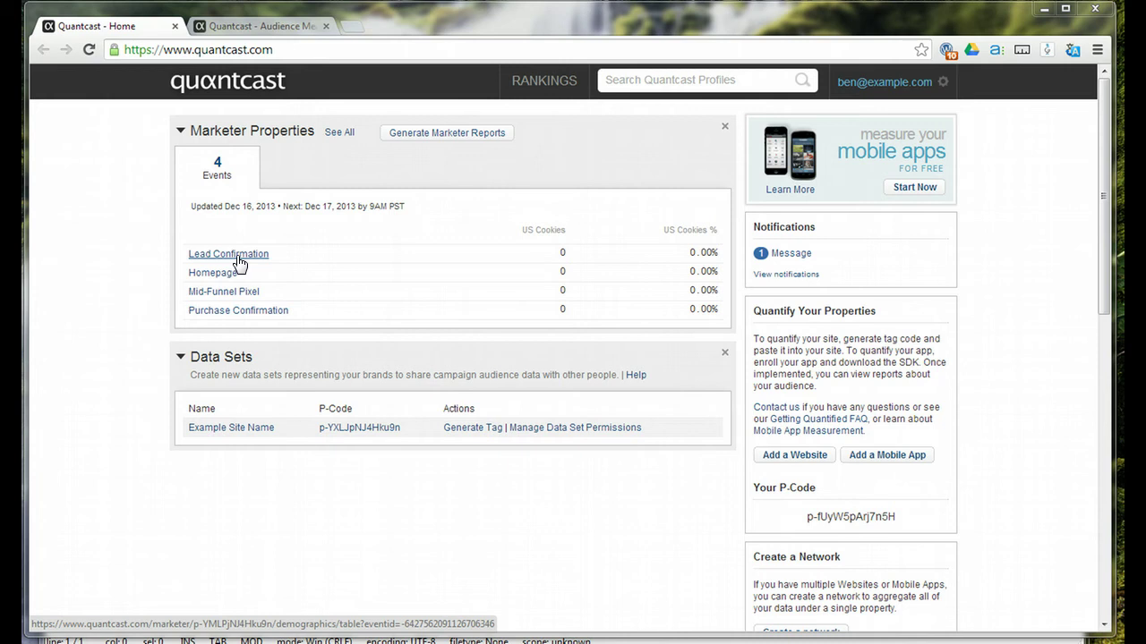
{"action": "left_click", "coordinate": [238, 261]}
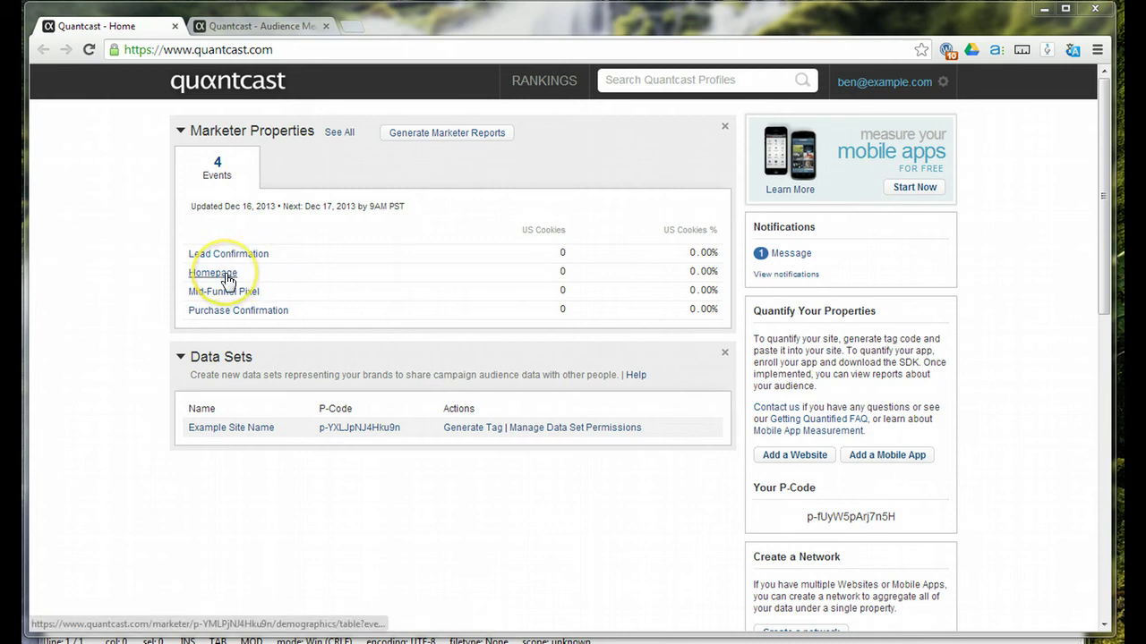
{"action": "left_click", "coordinate": [239, 274]}
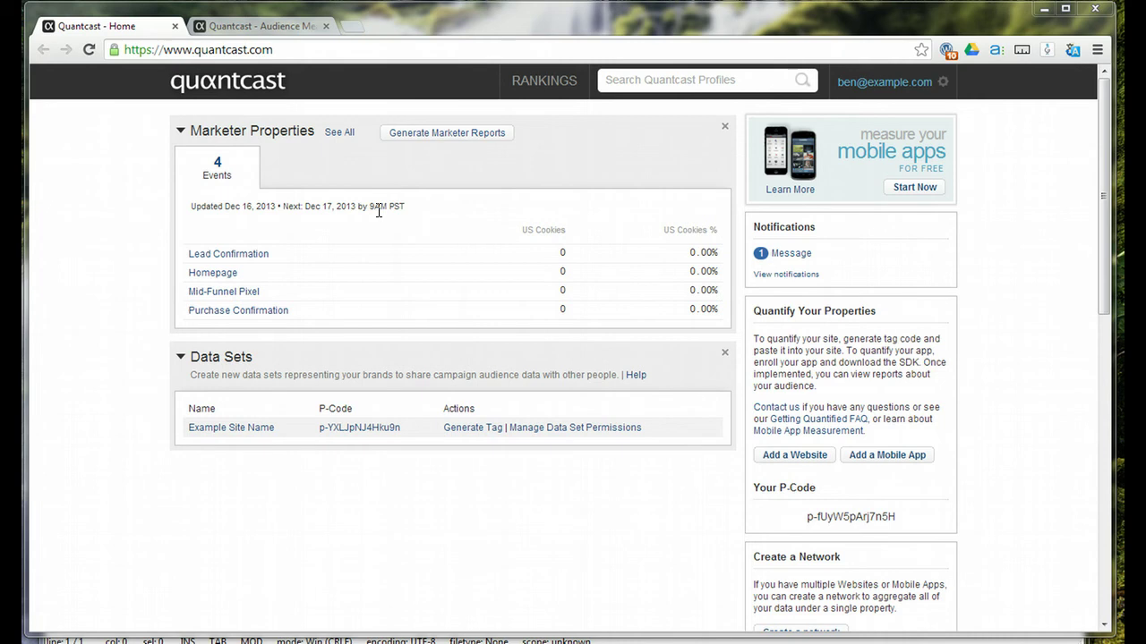
View the Purchase Confirmation U.S. Demographics for 7/4/2013–8/3/2013, showing 84.2% male
{"action": "left_click", "coordinate": [271, 27]}
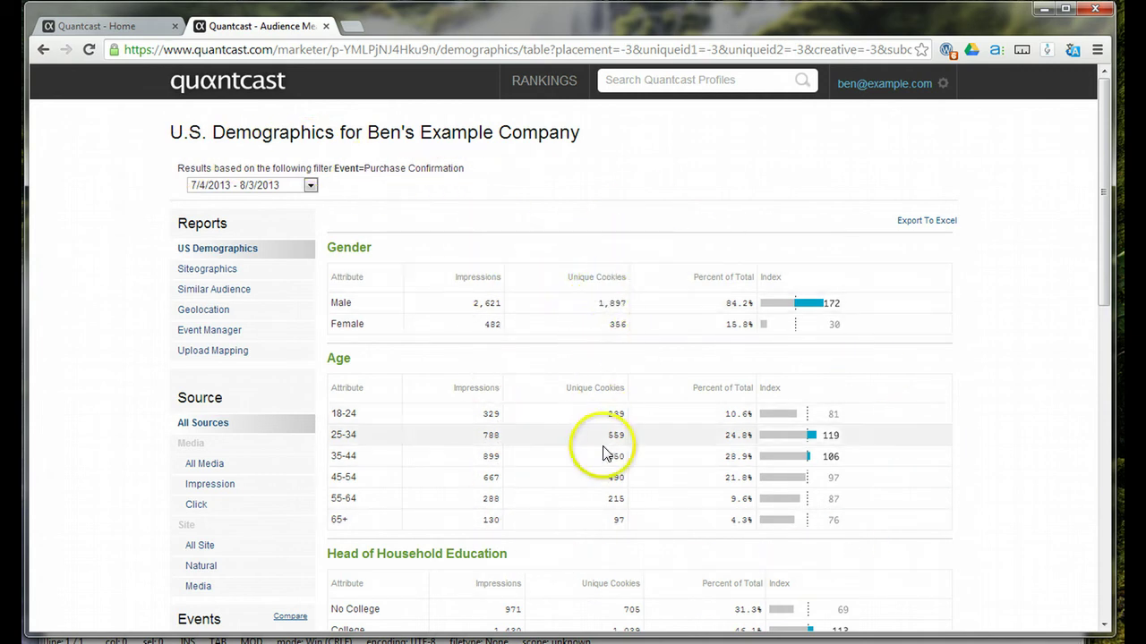
{"action": "scroll", "coordinate": [949, 380], "scroll_direction": "down", "scroll_amount": 7}
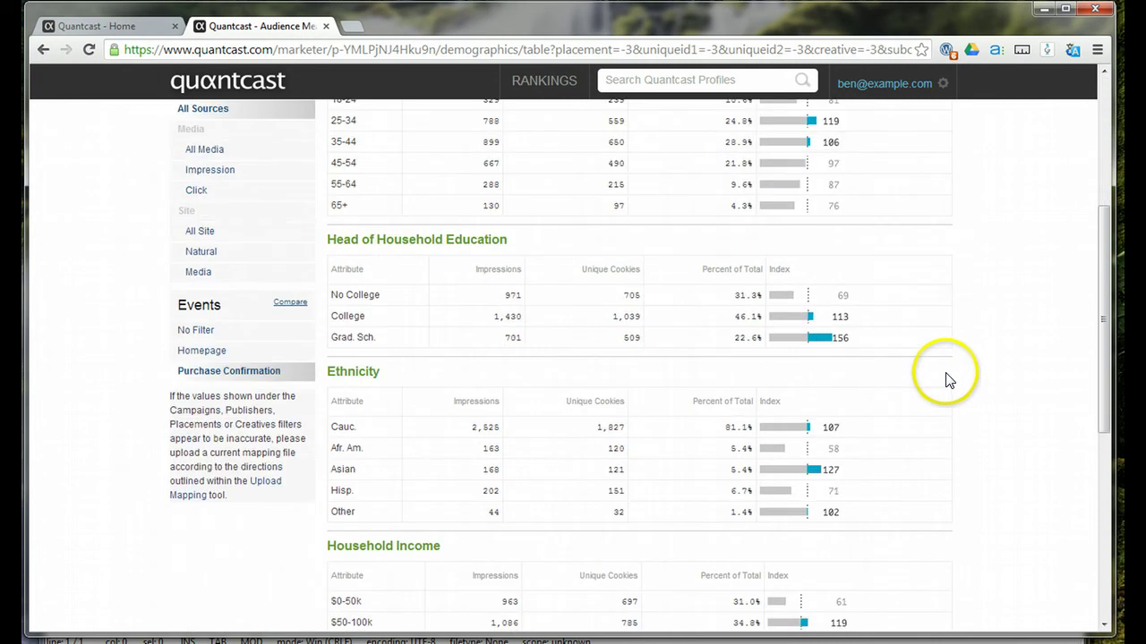
{"action": "scroll", "coordinate": [947, 360], "scroll_direction": "up", "scroll_amount": 8}
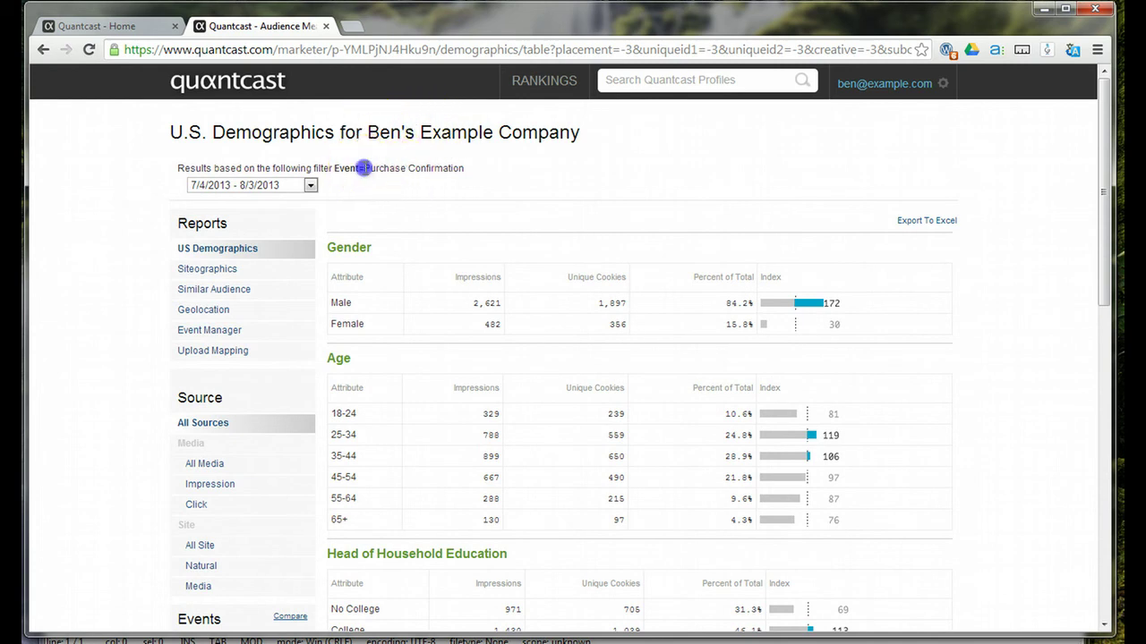
{"action": "left_click_drag", "start_coordinate": [363, 170], "coordinate": [463, 172]}
{"action": "left_click", "coordinate": [463, 172]}
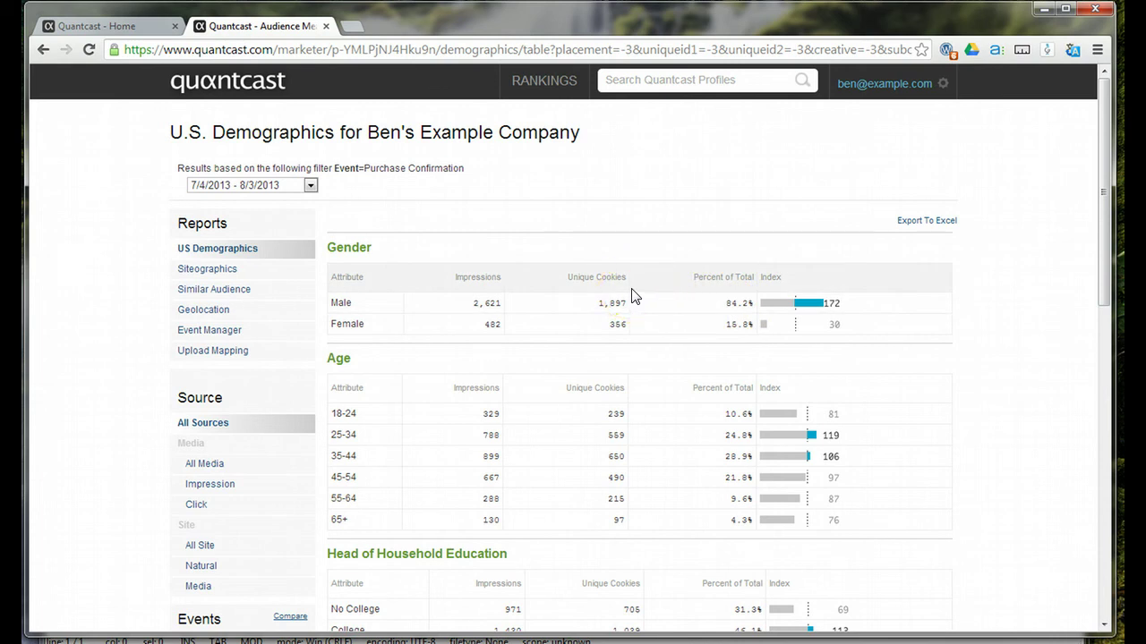
{"action": "left_click", "coordinate": [588, 259]}
{"action": "left_click", "coordinate": [460, 276]}
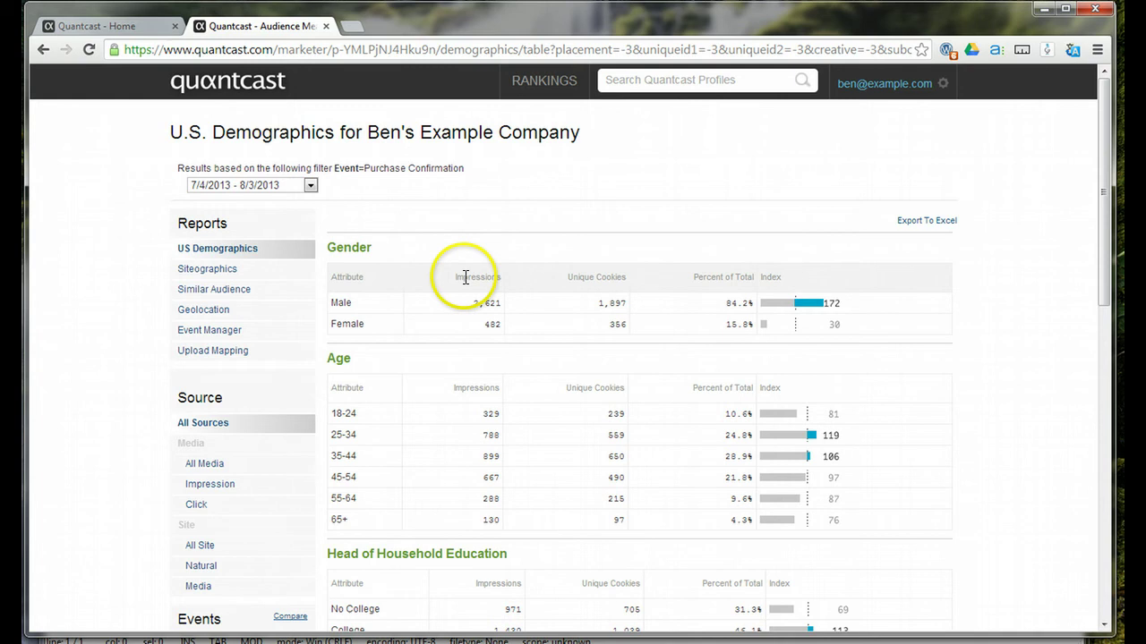
{"action": "left_click", "coordinate": [479, 261]}
{"action": "left_click", "coordinate": [601, 304]}
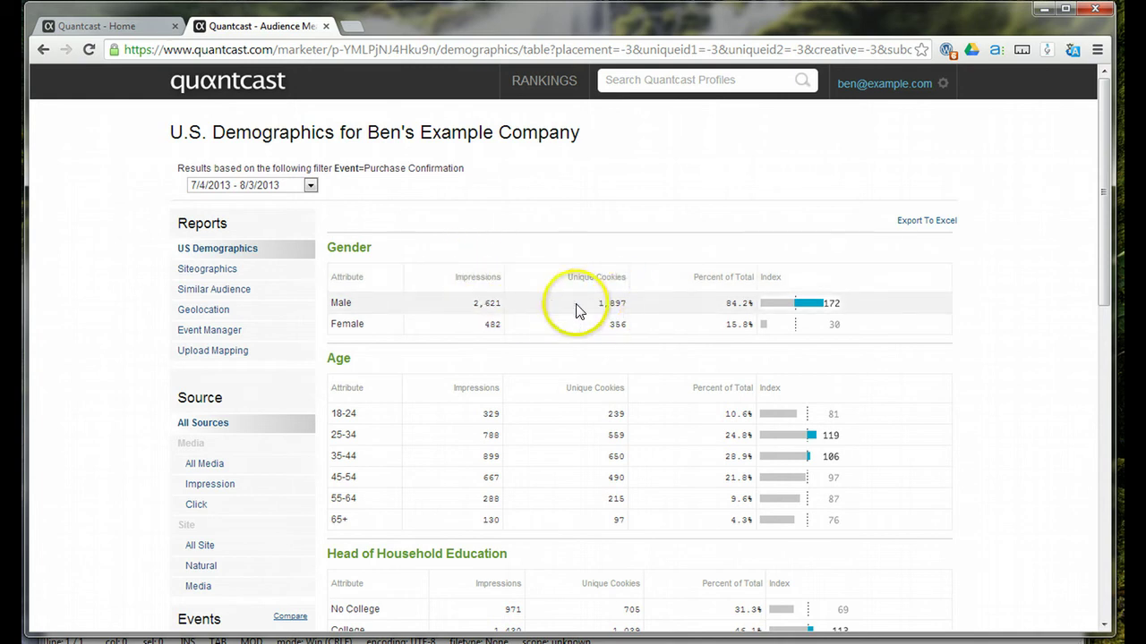
{"action": "left_click_drag", "start_coordinate": [596, 306], "coordinate": [632, 326]}
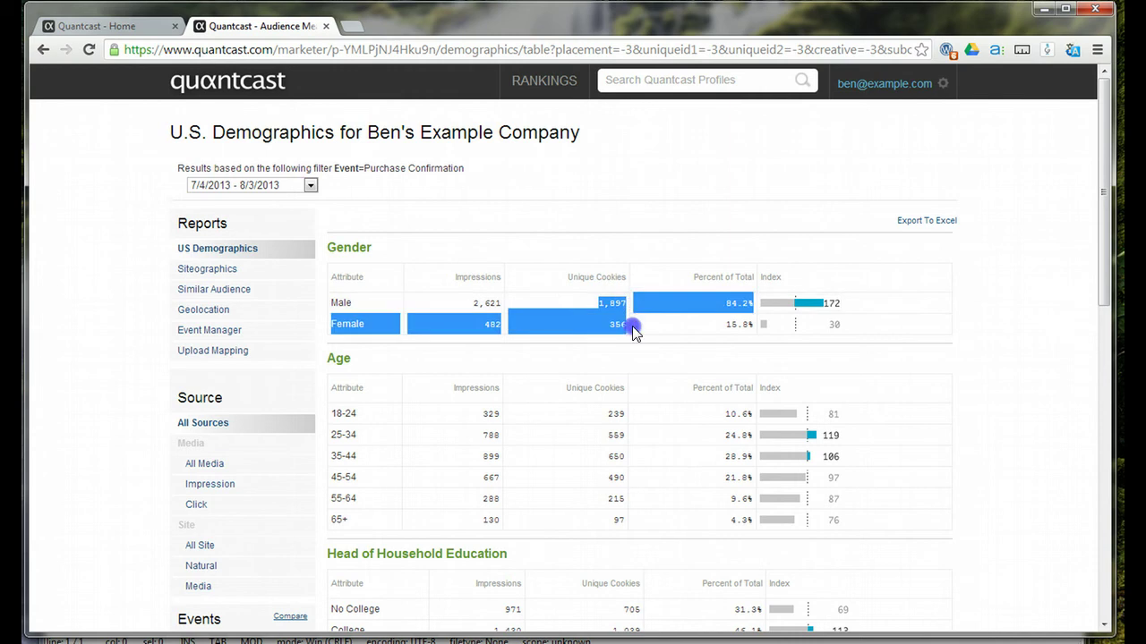
{"action": "left_click", "coordinate": [629, 325]}
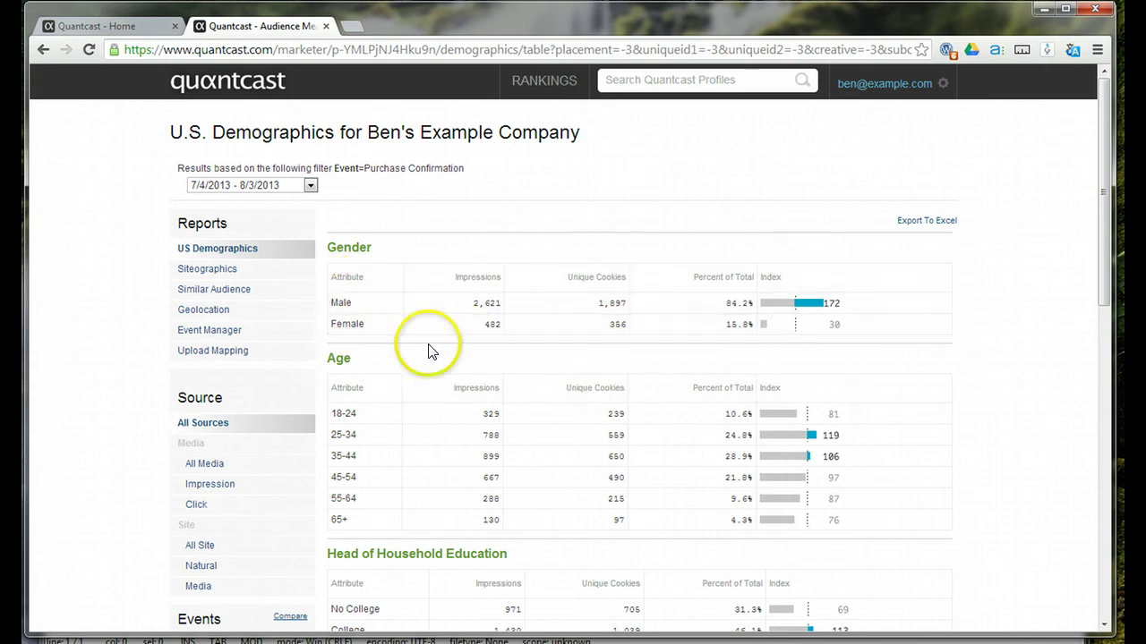
{"action": "mouse_move", "coordinate": [595, 307]}
{"action": "left_mouse_down"}
{"action": "mouse_move", "coordinate": [621, 307]}
{"action": "mouse_move", "coordinate": [630, 324]}
{"action": "mouse_move", "coordinate": [596, 310]}
{"action": "left_mouse_up"}
{"action": "left_click", "coordinate": [630, 329]}
{"action": "left_click", "coordinate": [594, 307]}
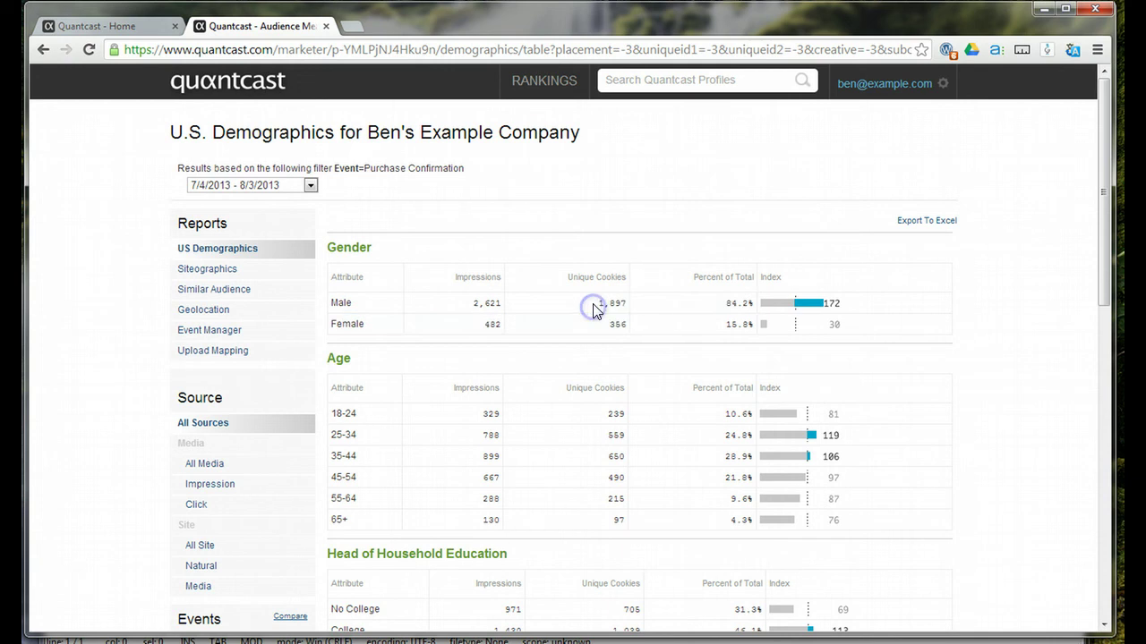
{"action": "left_click", "coordinate": [624, 302]}
{"action": "left_click", "coordinate": [600, 305]}
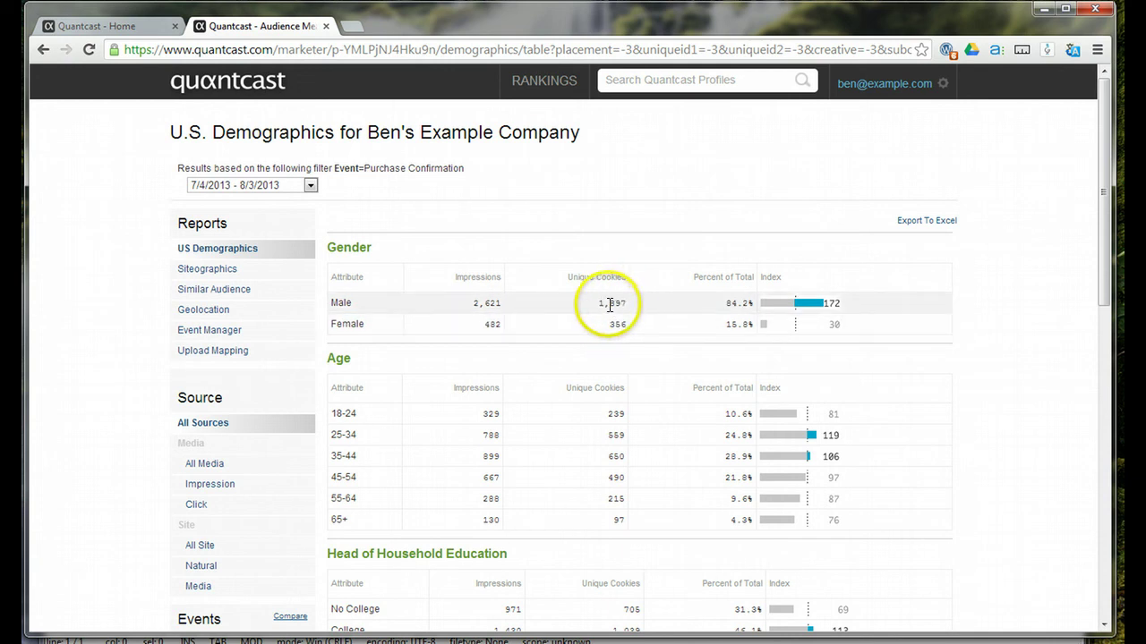
{"action": "left_click_drag", "start_coordinate": [598, 309], "coordinate": [626, 324]}
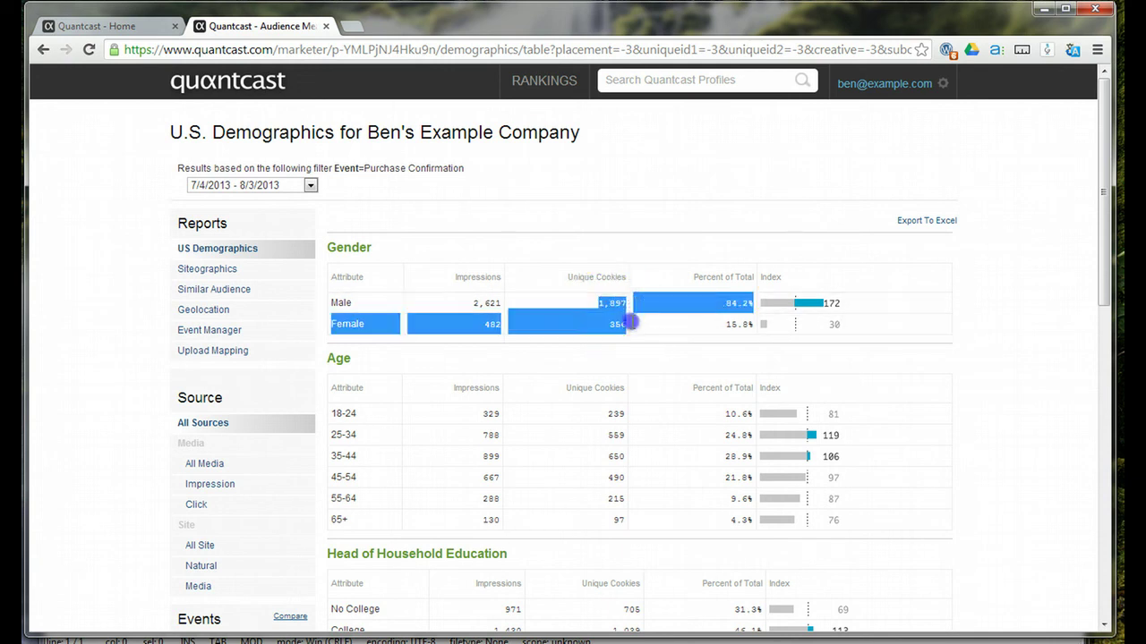
{"action": "left_click", "coordinate": [629, 322]}
{"action": "left_click", "coordinate": [609, 307]}
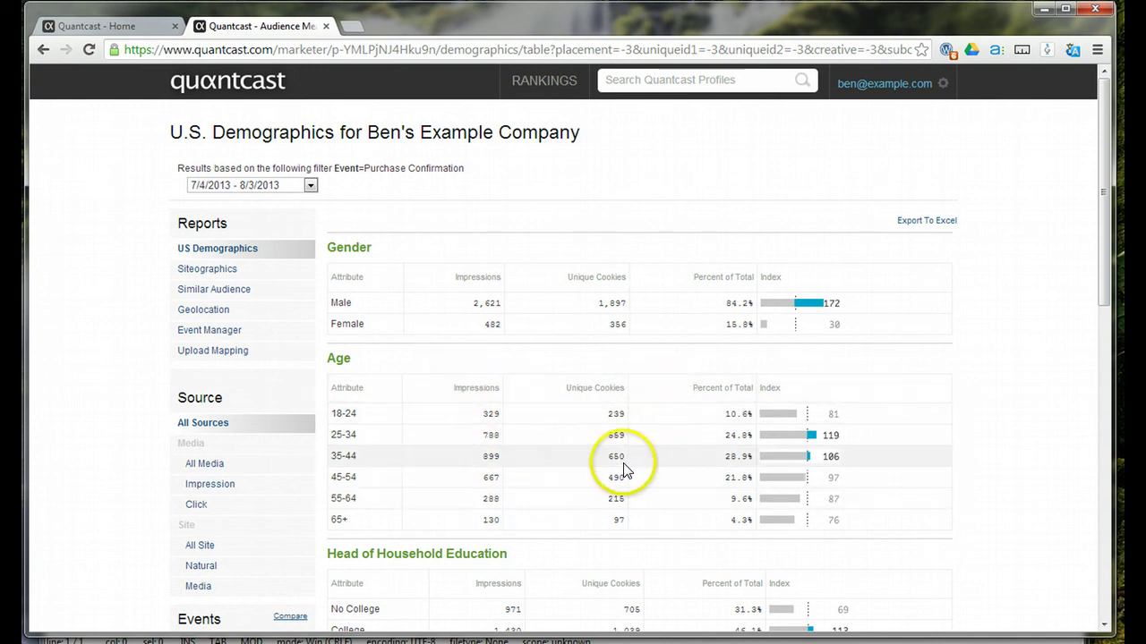
{"action": "scroll", "coordinate": [605, 394], "scroll_direction": "down", "scroll_amount": 1}
{"action": "scroll", "coordinate": [572, 358], "scroll_direction": "up", "scroll_amount": 1}
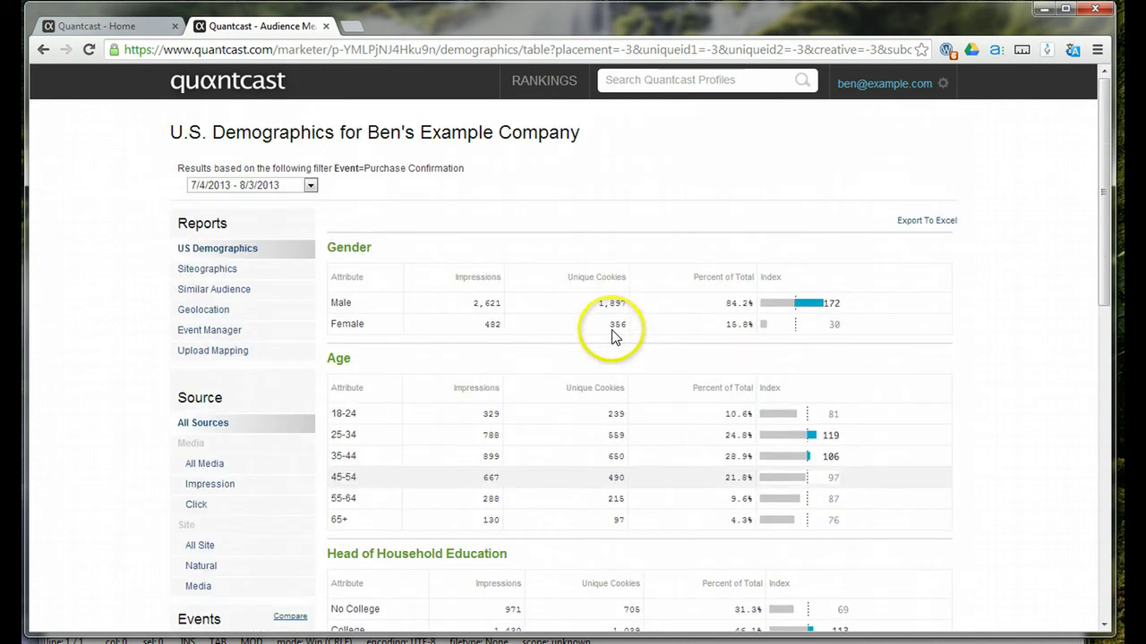
{"action": "scroll", "coordinate": [625, 439], "scroll_direction": "down", "scroll_amount": 3}
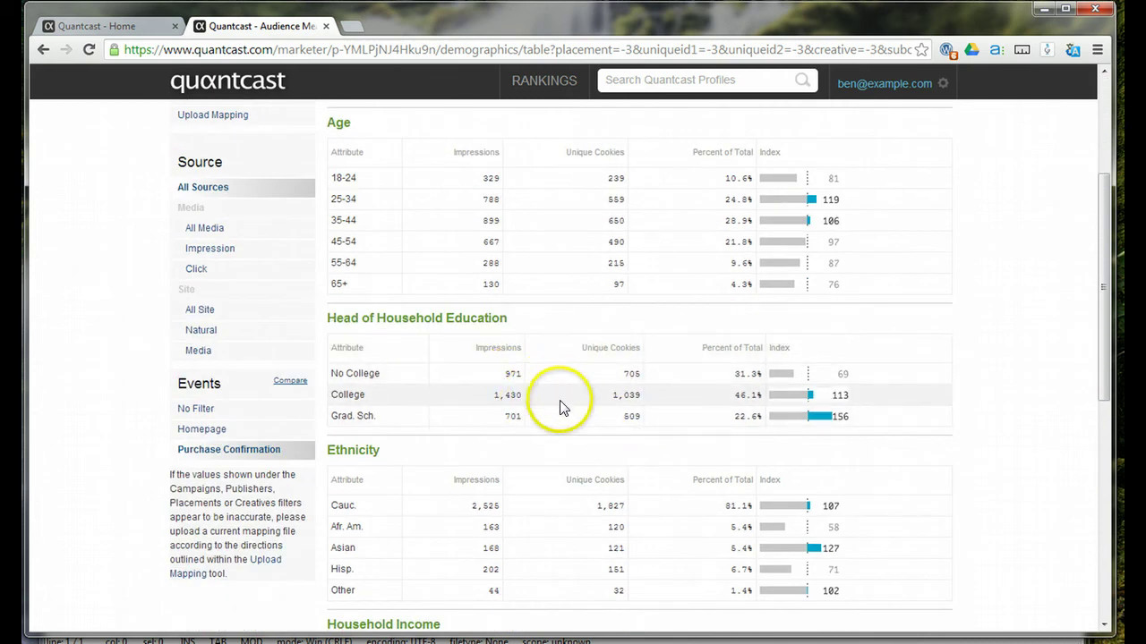
{"action": "scroll", "coordinate": [576, 403], "scroll_direction": "down", "scroll_amount": 2}
{"action": "scroll", "coordinate": [582, 429], "scroll_direction": "down", "scroll_amount": 2}
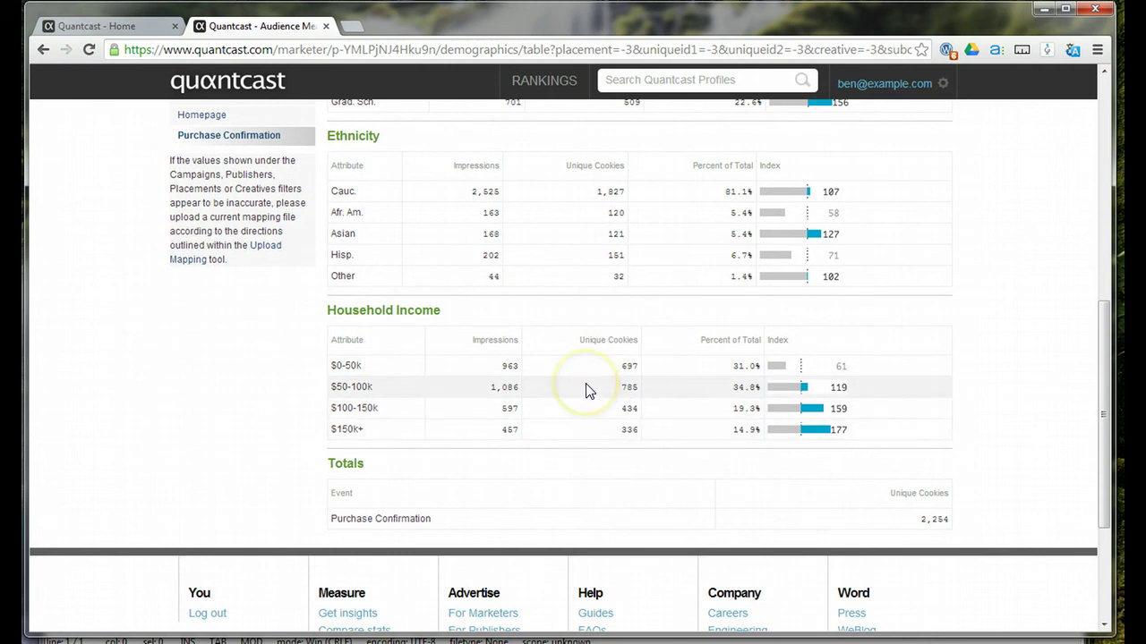
{"action": "scroll", "coordinate": [588, 388], "scroll_direction": "up", "scroll_amount": 10}
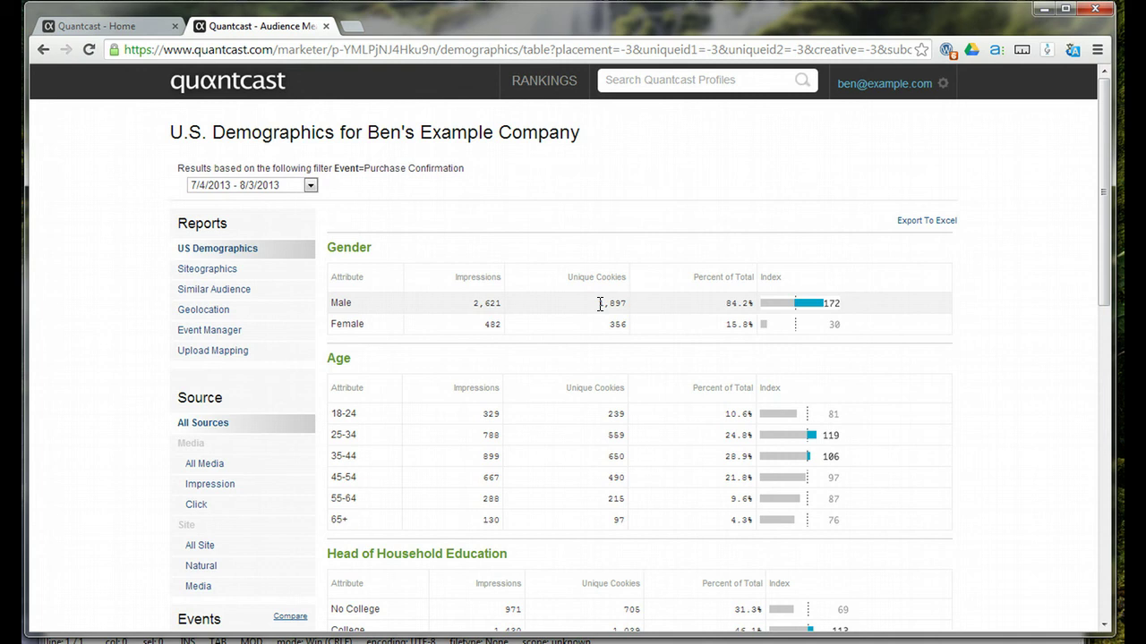
Highlight the 18-24 and 25-34 cookie counts in the Age table, then review the report
{"action": "left_click_drag", "start_coordinate": [609, 414], "coordinate": [614, 433]}
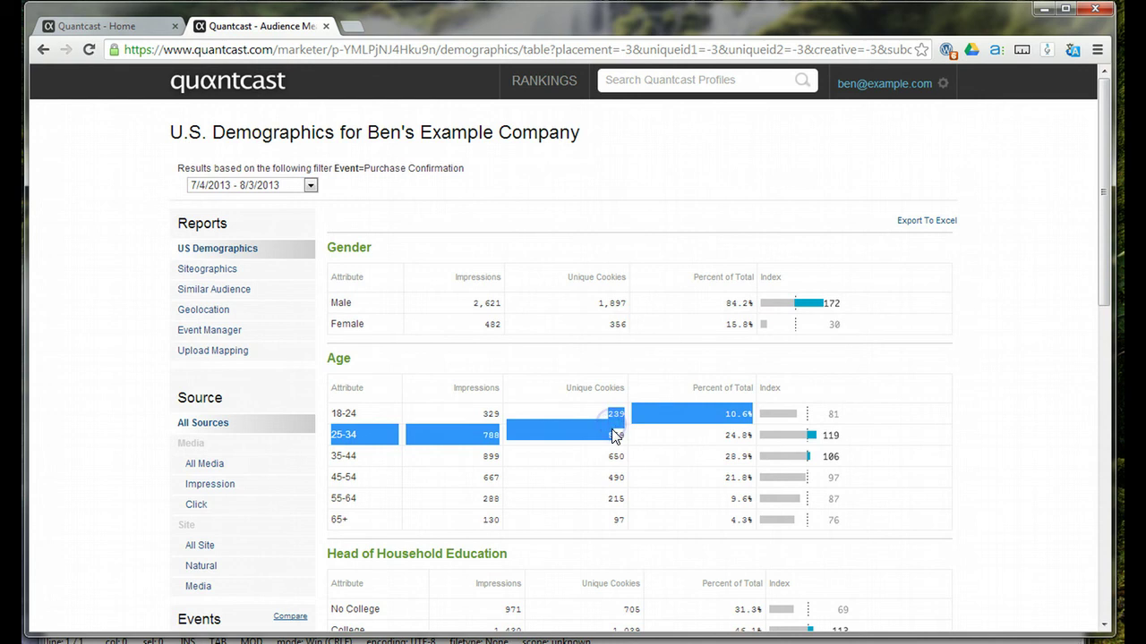
{"action": "left_click", "coordinate": [613, 432]}
{"action": "scroll", "coordinate": [670, 460], "scroll_direction": "down", "scroll_amount": 4}
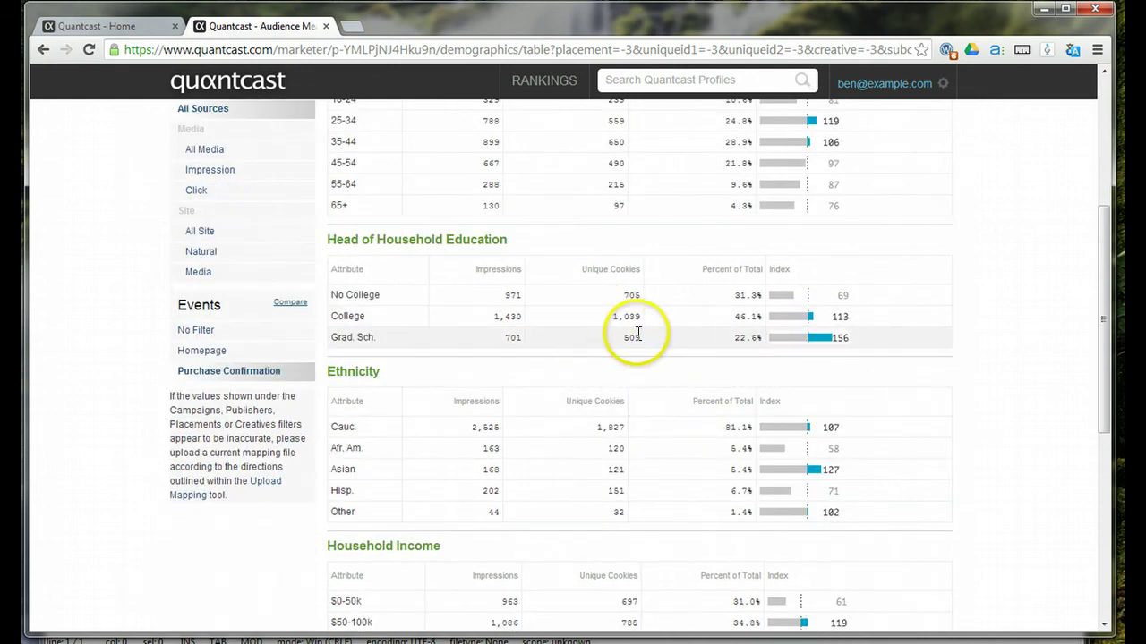
{"action": "scroll", "coordinate": [711, 481], "scroll_direction": "down", "scroll_amount": 2}
{"action": "scroll", "coordinate": [650, 404], "scroll_direction": "up", "scroll_amount": 1}
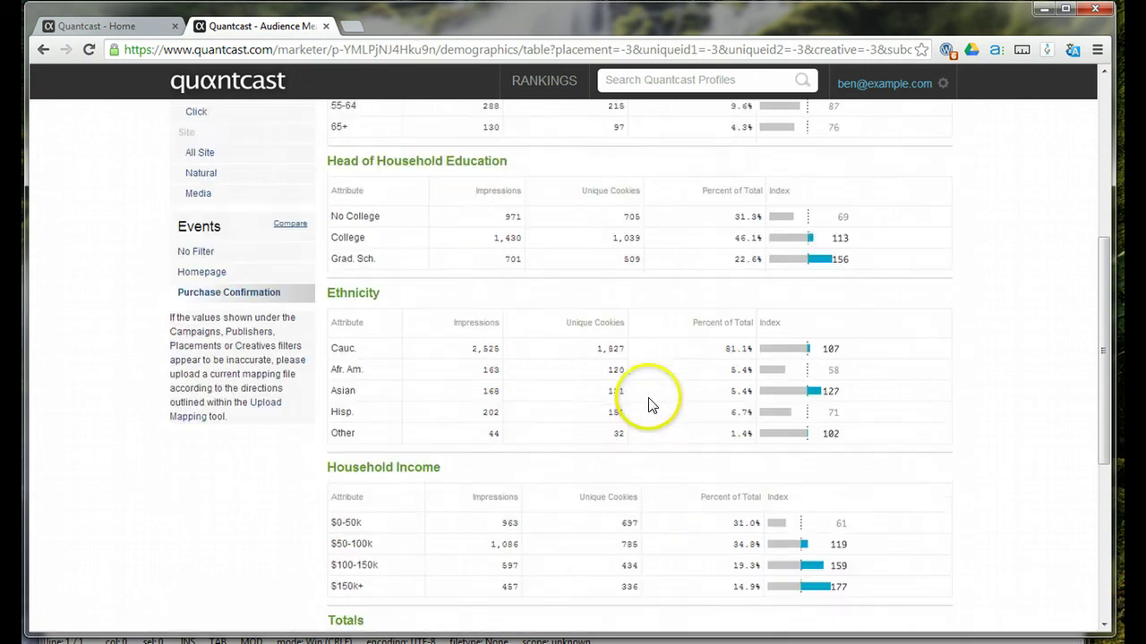
{"action": "scroll", "coordinate": [650, 405], "scroll_direction": "up", "scroll_amount": 5}
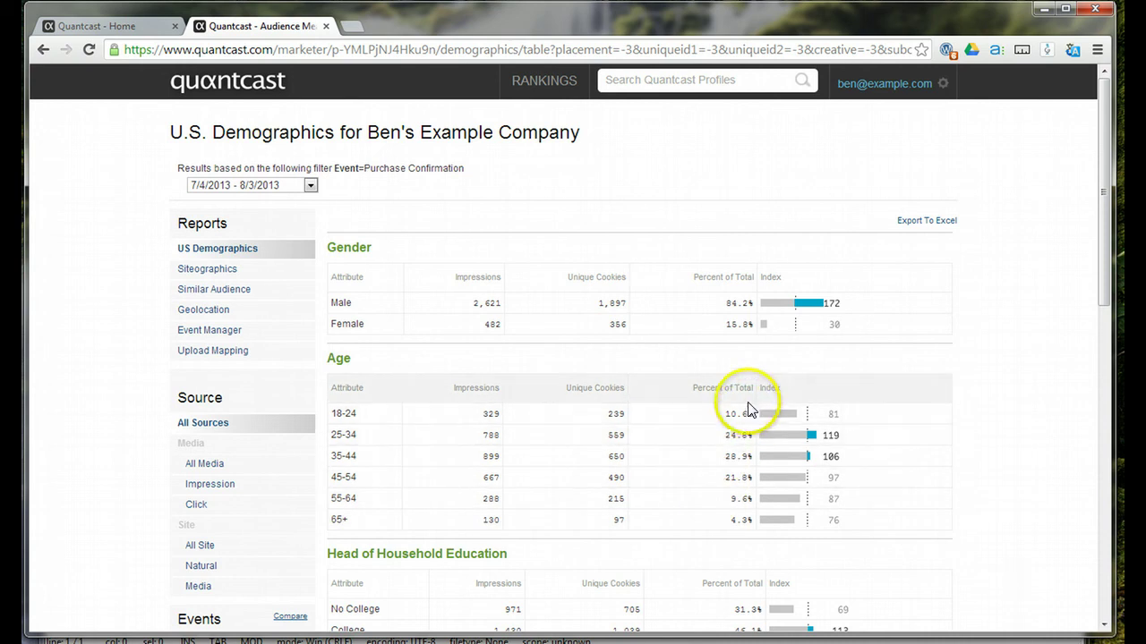
{"action": "scroll", "coordinate": [432, 354], "scroll_direction": "down", "scroll_amount": 3}
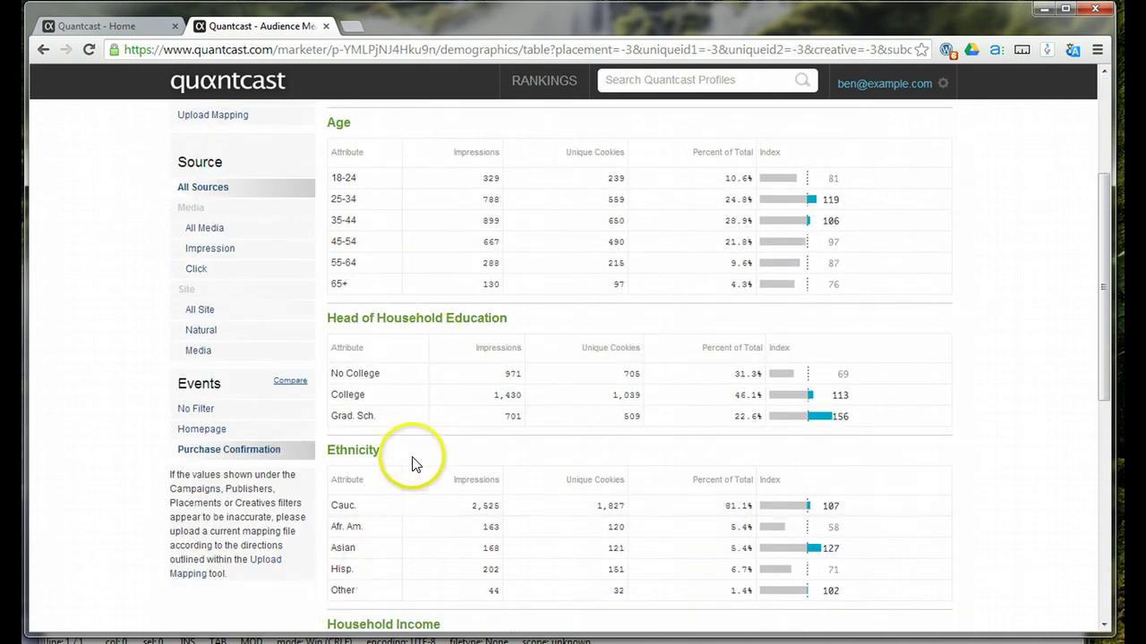
{"action": "scroll", "coordinate": [426, 443], "scroll_direction": "up", "scroll_amount": 1}
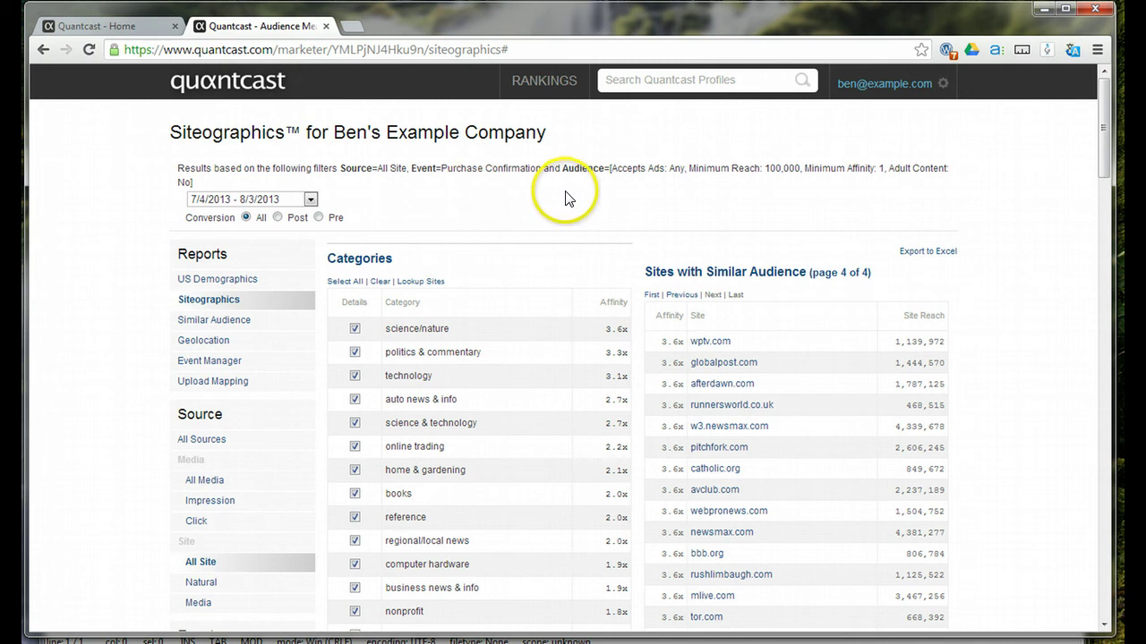
{"action": "scroll", "coordinate": [565, 197], "scroll_direction": "down", "scroll_amount": 1}
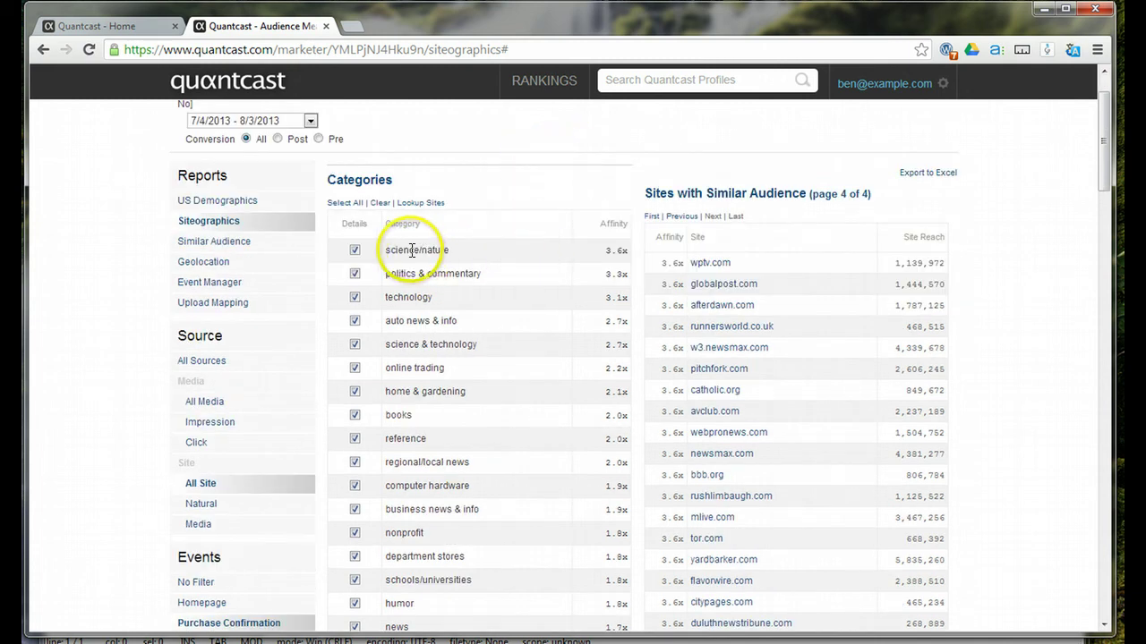
{"action": "left_click", "coordinate": [605, 255]}
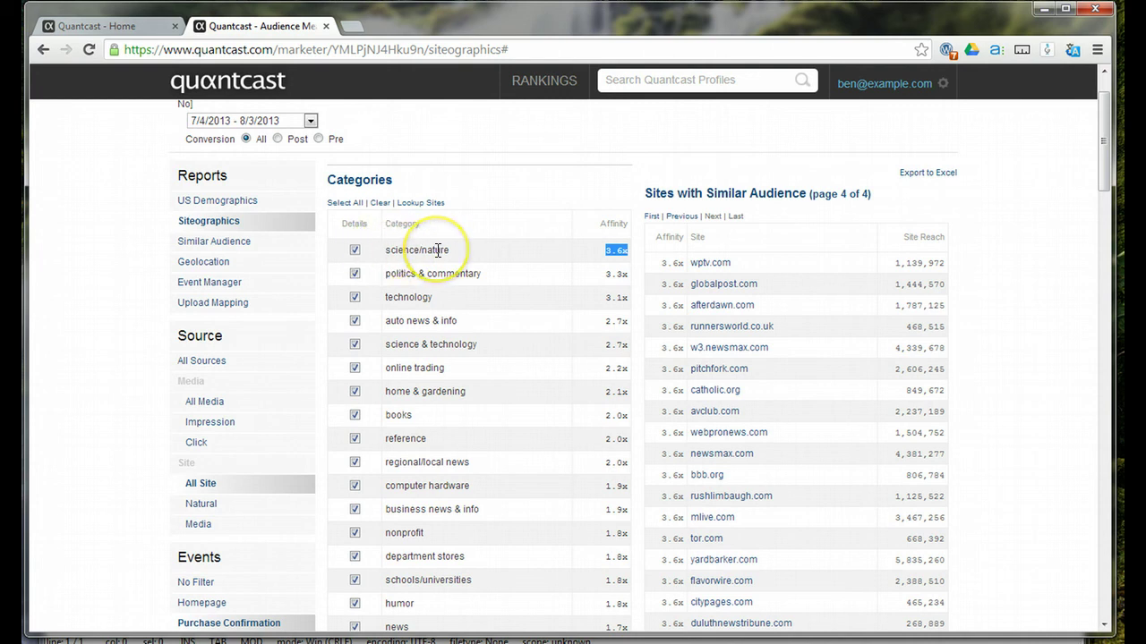
{"action": "left_click", "coordinate": [614, 248]}
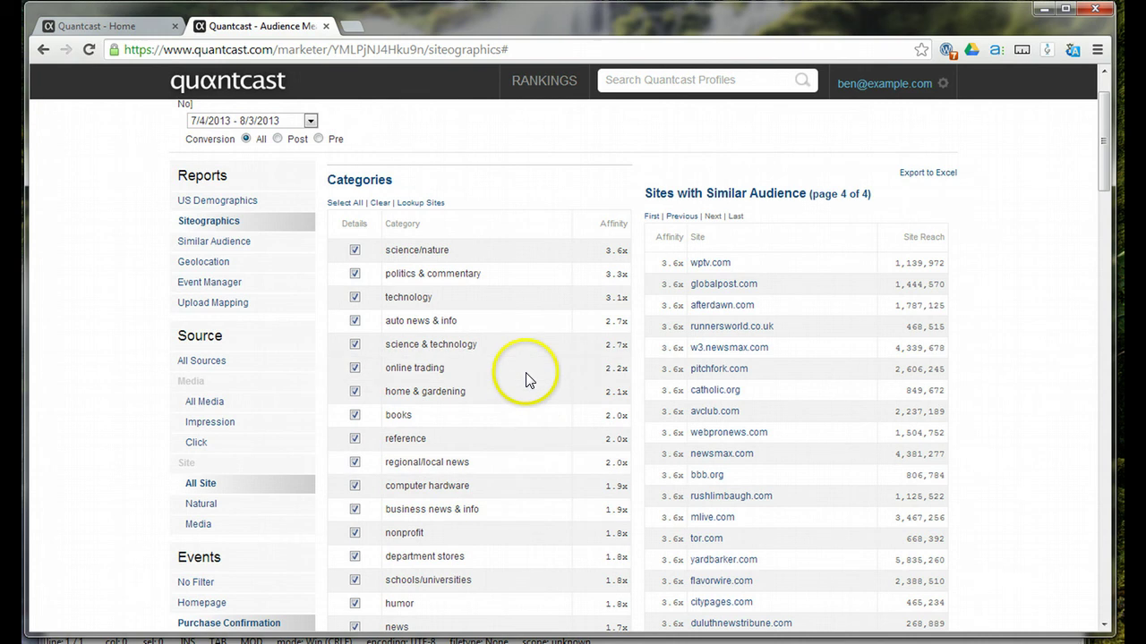
{"action": "scroll", "coordinate": [526, 379], "scroll_direction": "down", "scroll_amount": 20}
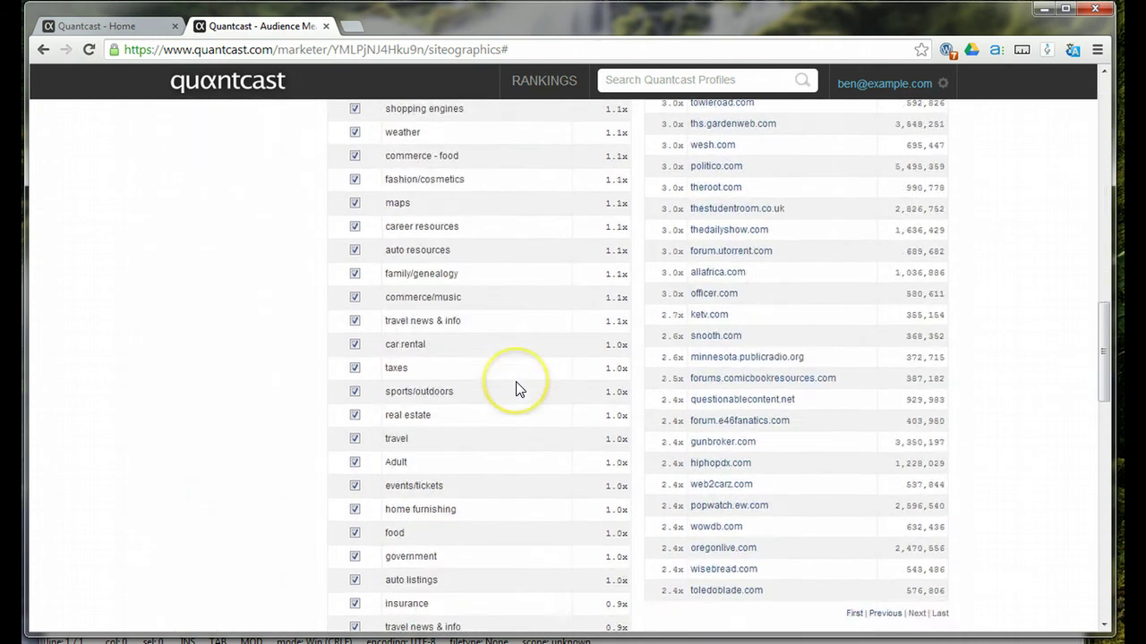
{"action": "scroll", "coordinate": [516, 389], "scroll_direction": "down", "scroll_amount": 3}
{"action": "scroll", "coordinate": [514, 385], "scroll_direction": "up", "scroll_amount": 4}
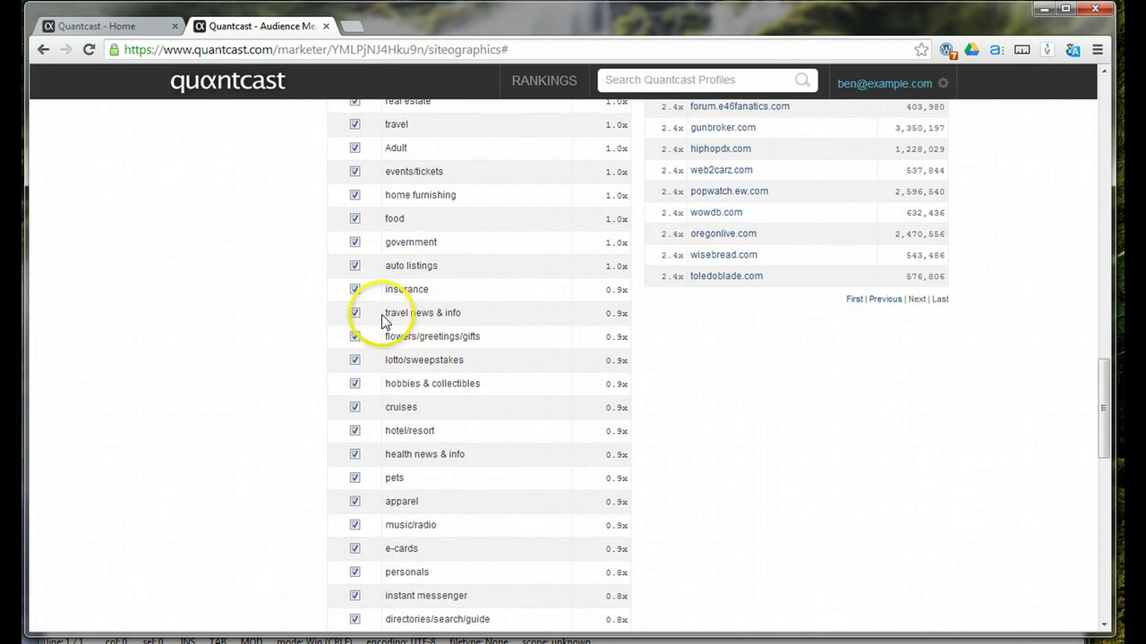
{"action": "left_click_drag", "start_coordinate": [462, 314], "coordinate": [382, 312]}
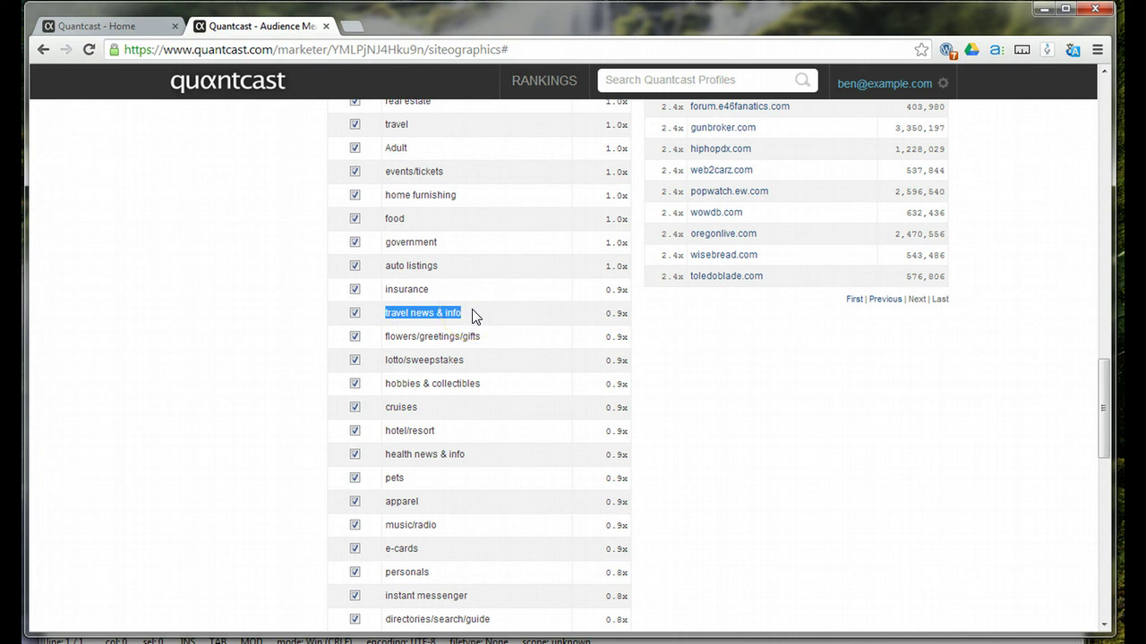
{"action": "left_click", "coordinate": [473, 320]}
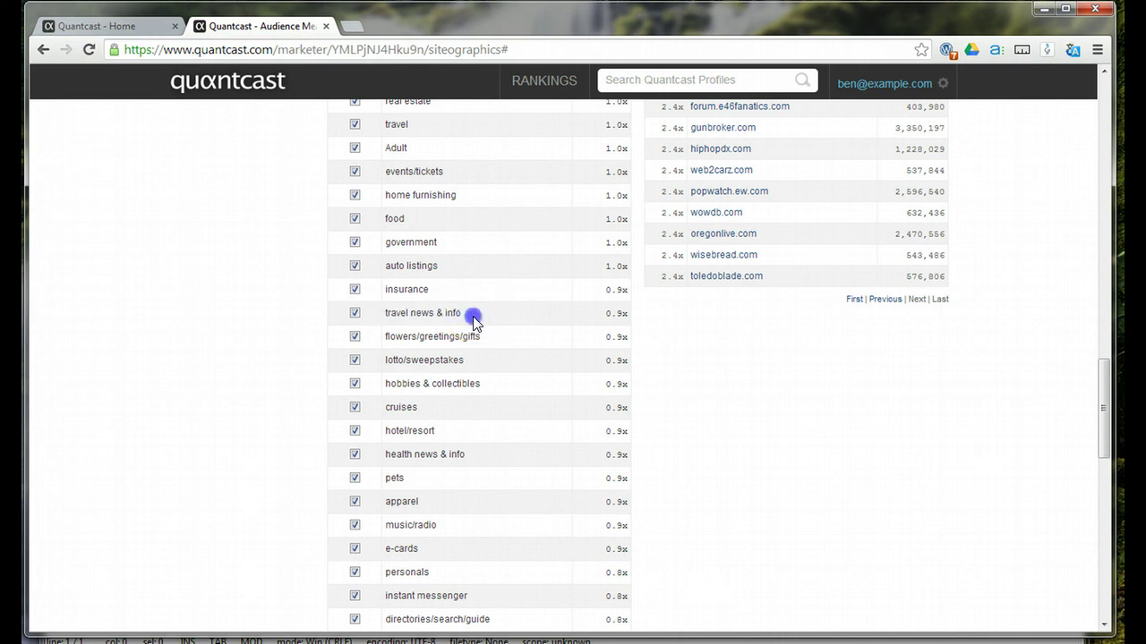
{"action": "scroll", "coordinate": [474, 322], "scroll_direction": "down", "scroll_amount": 10}
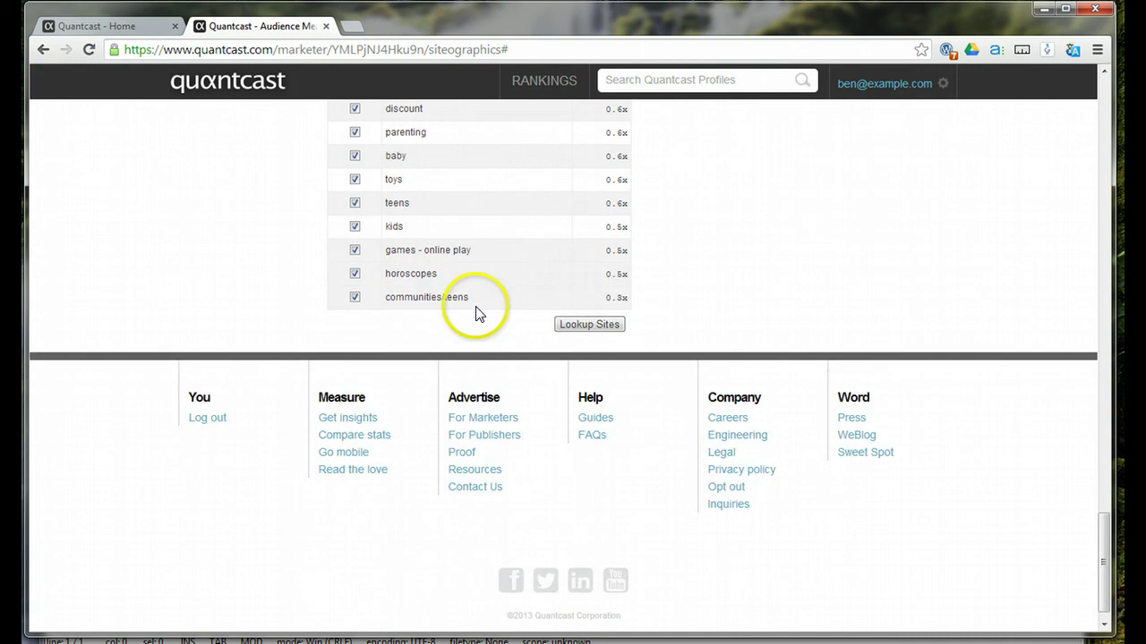
{"action": "left_click_drag", "start_coordinate": [475, 296], "coordinate": [418, 296]}
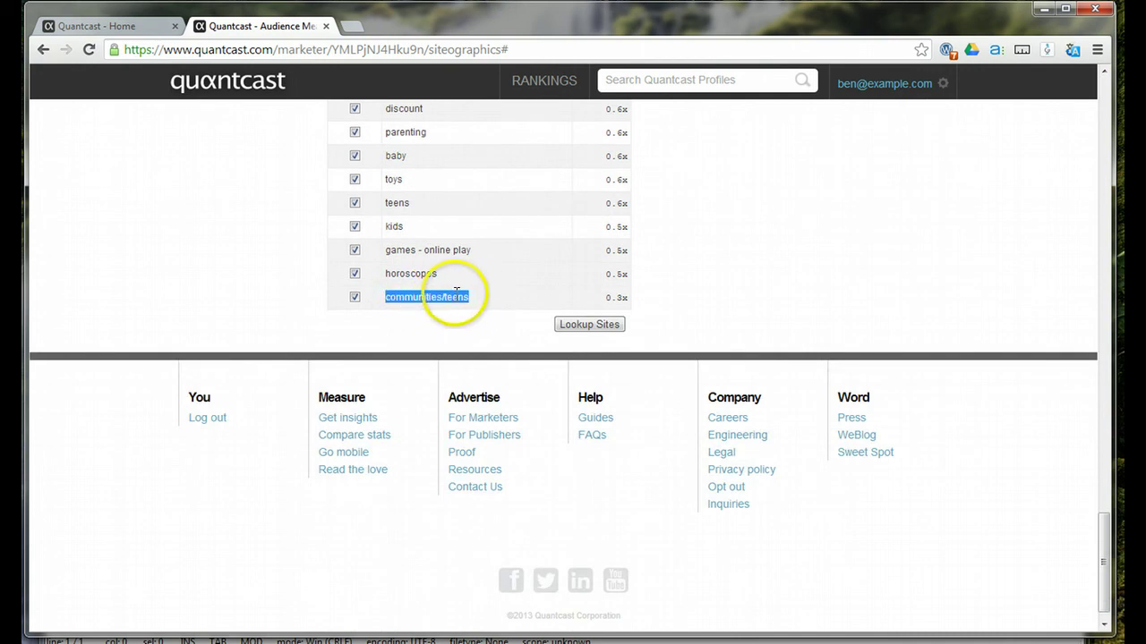
{"action": "triple_click", "coordinate": [408, 275]}
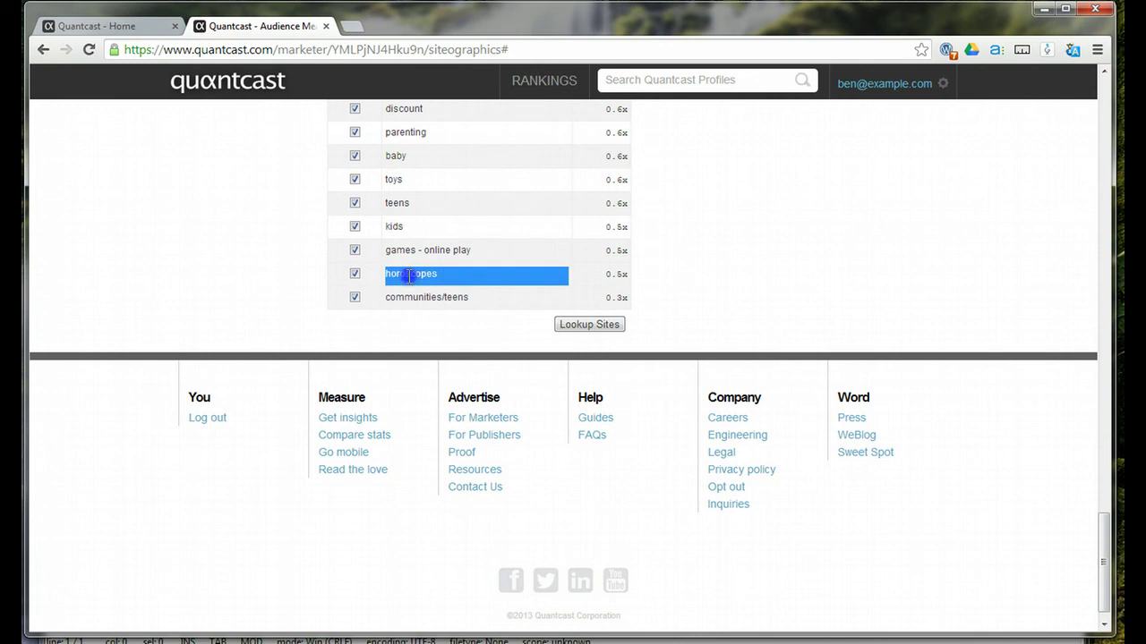
{"action": "triple_click", "coordinate": [447, 251]}
{"action": "left_click", "coordinate": [447, 251]}
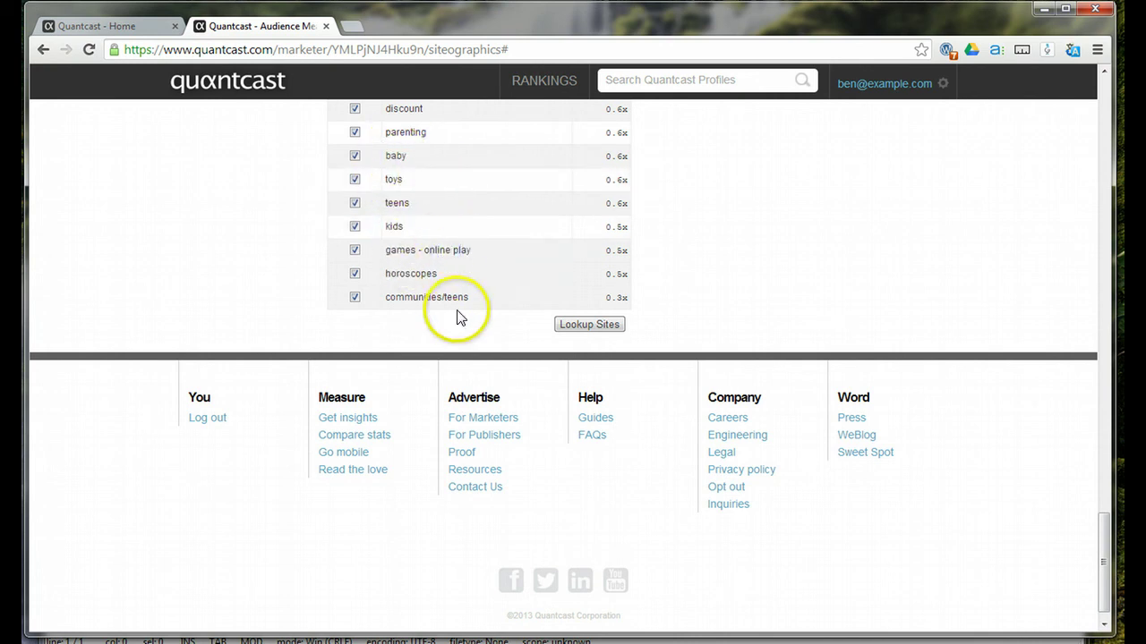
{"action": "scroll", "coordinate": [461, 322], "scroll_direction": "up", "scroll_amount": 2}
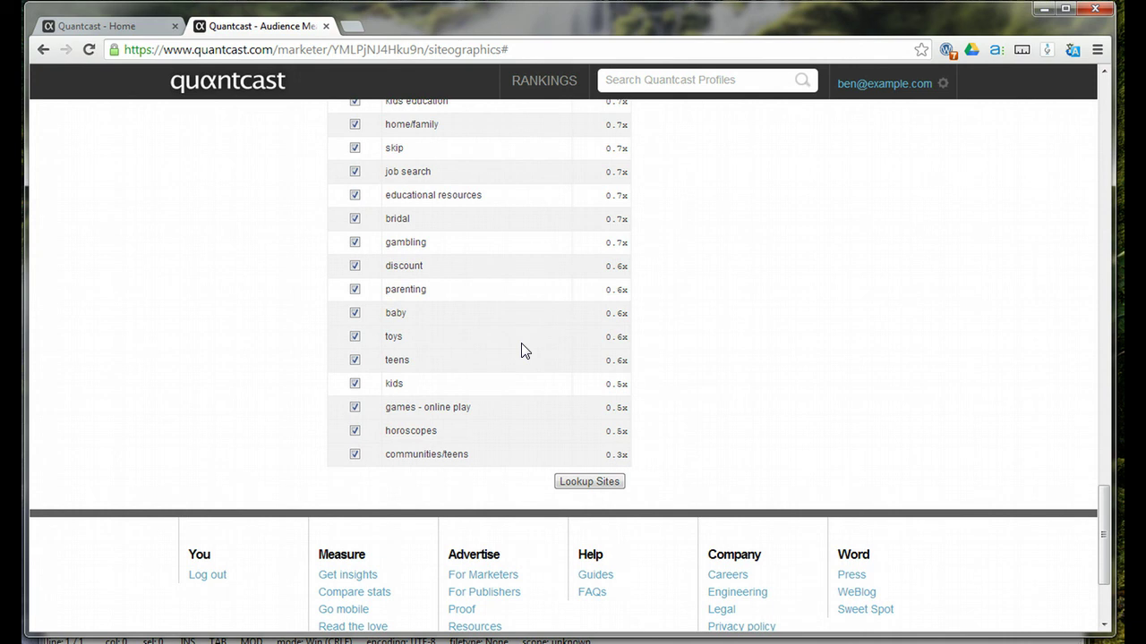
{"action": "scroll", "coordinate": [523, 350], "scroll_direction": "up", "scroll_amount": 15}
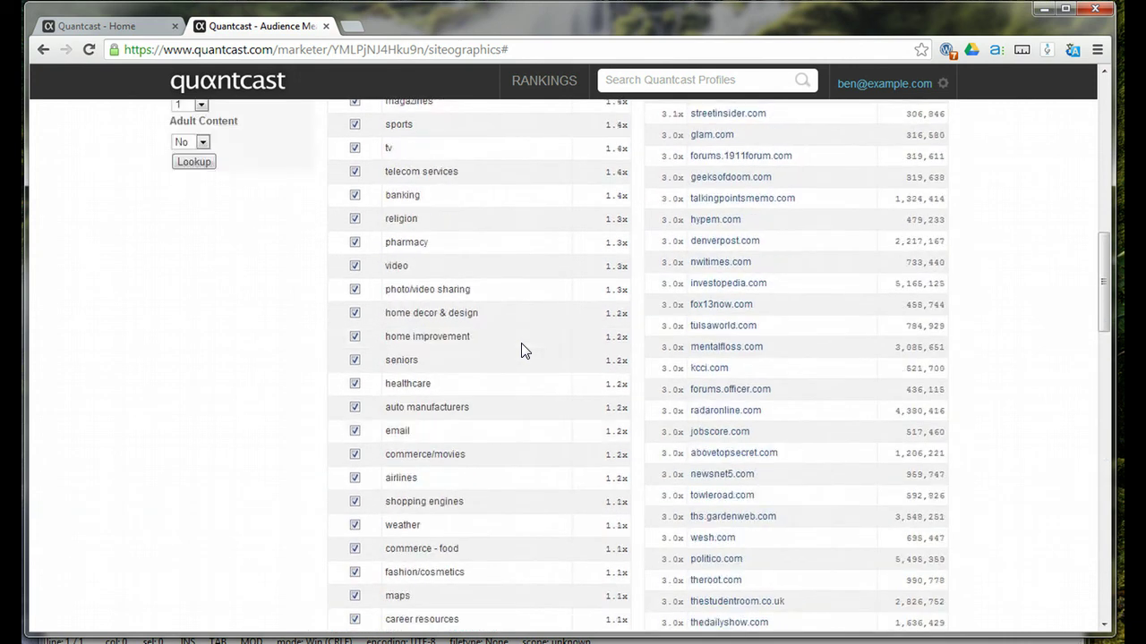
{"action": "scroll", "coordinate": [524, 350], "scroll_direction": "up", "scroll_amount": 6}
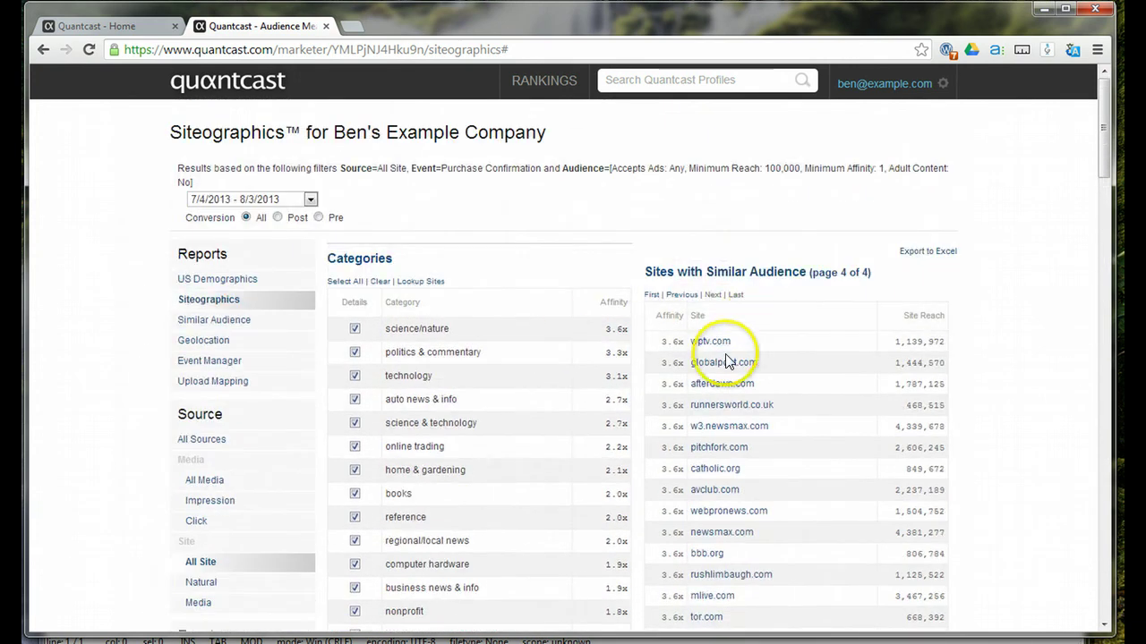